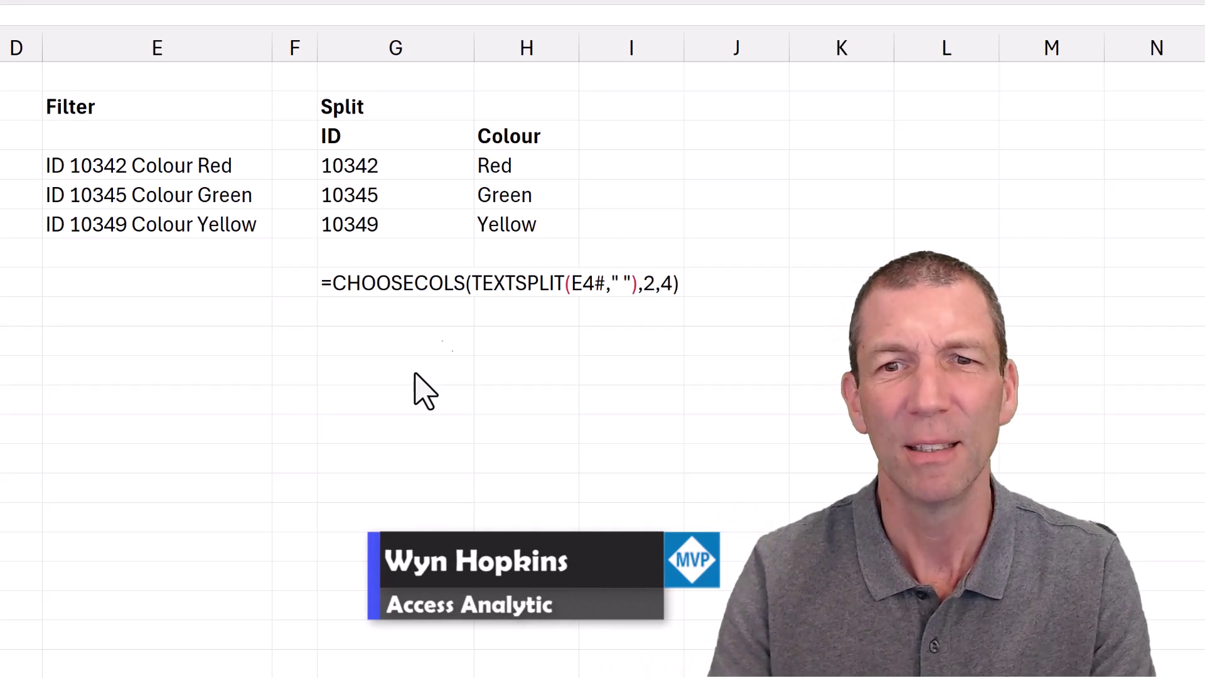
Re-commit G9's =CHOOSECOLS(TEXTSPLIT(E4#," "),2,4) formula, which returns #VALUE!
double_click(427, 290)
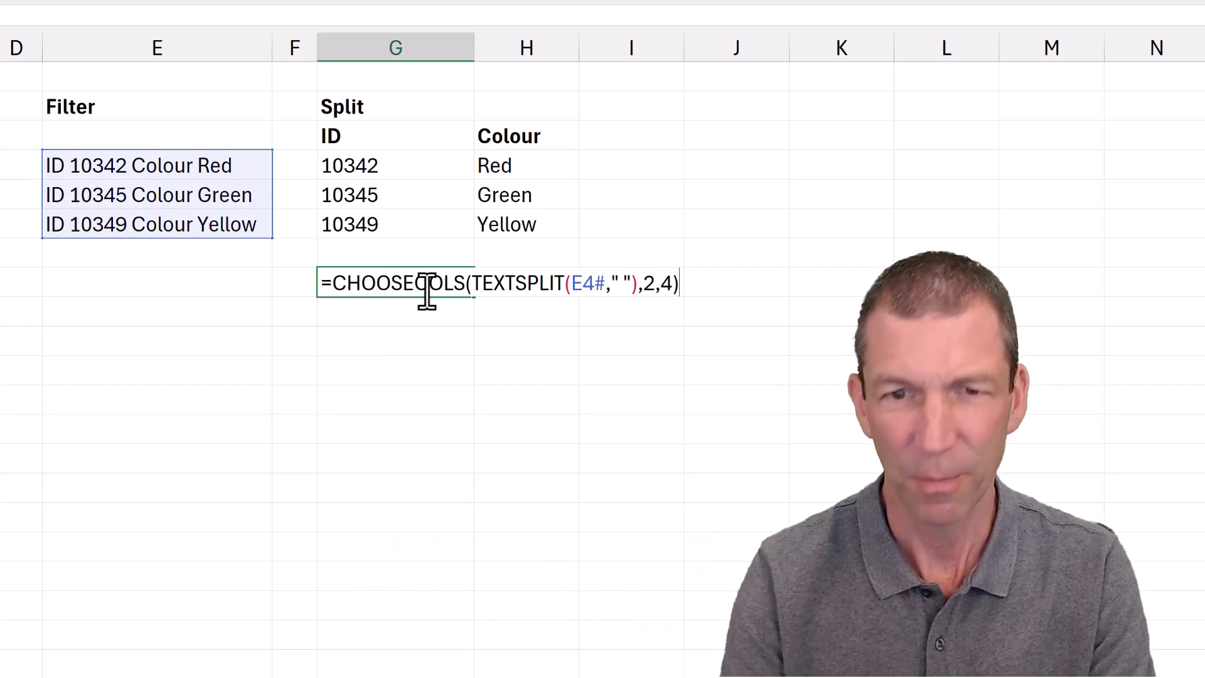
key("Return")
left_click(427, 290)
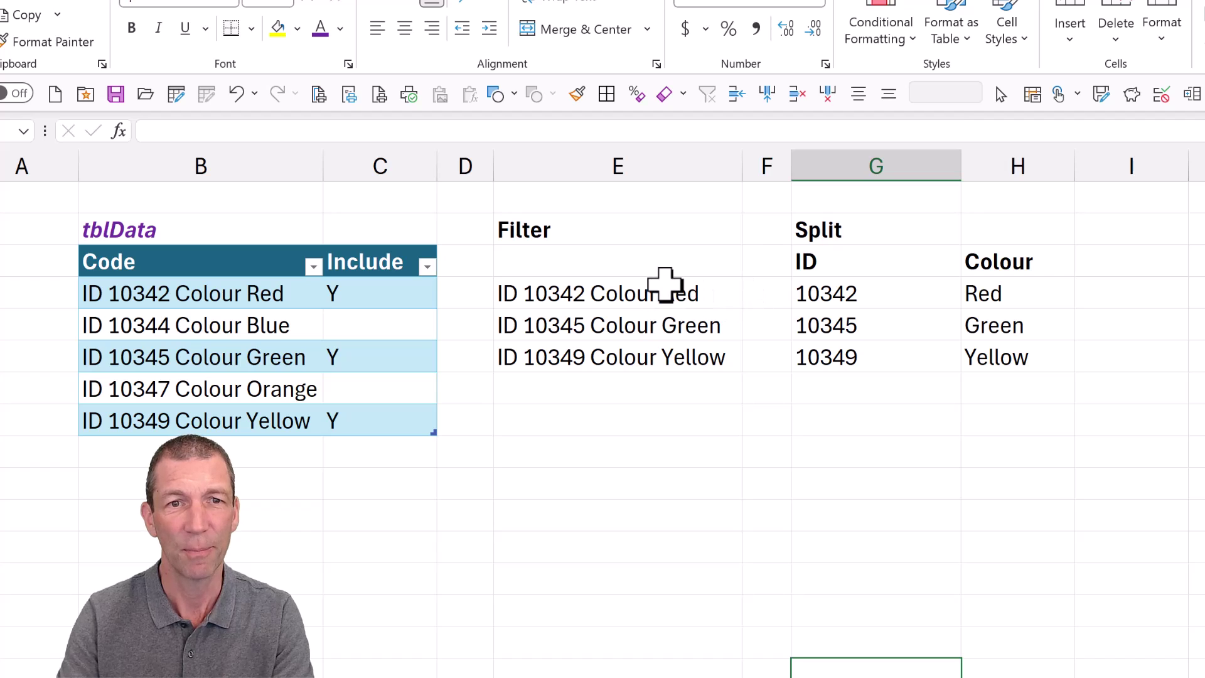
Inspect the FILTER formula in E4 without changing it.
left_click(665, 285)
key("F2")
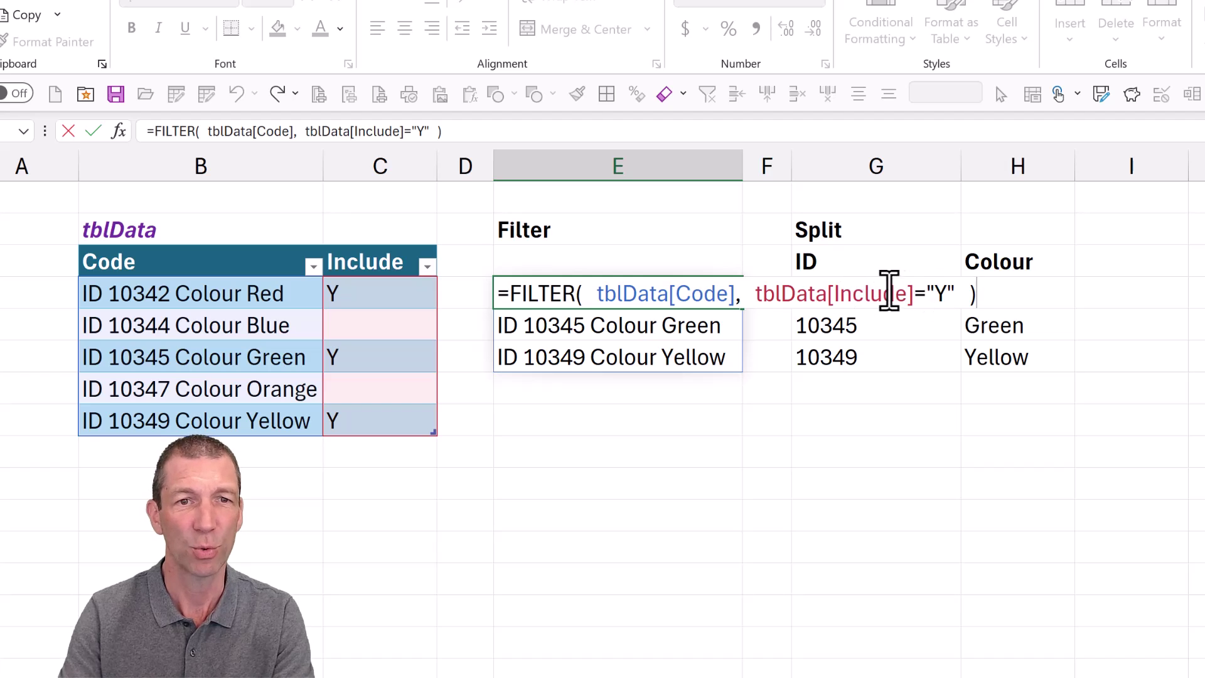
key("Escape")
Enter Y in C5 for the ID 10344 Blue row, then check G4's split formula.
left_click(371, 321)
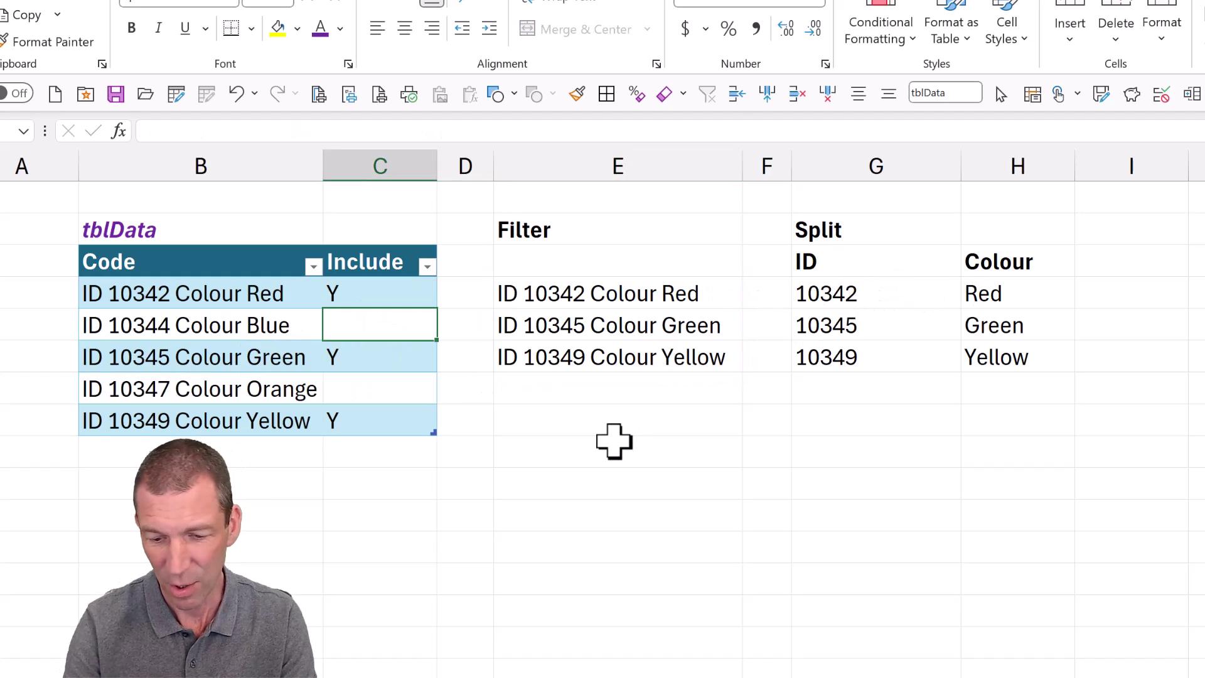
type("Y")
key("Return")
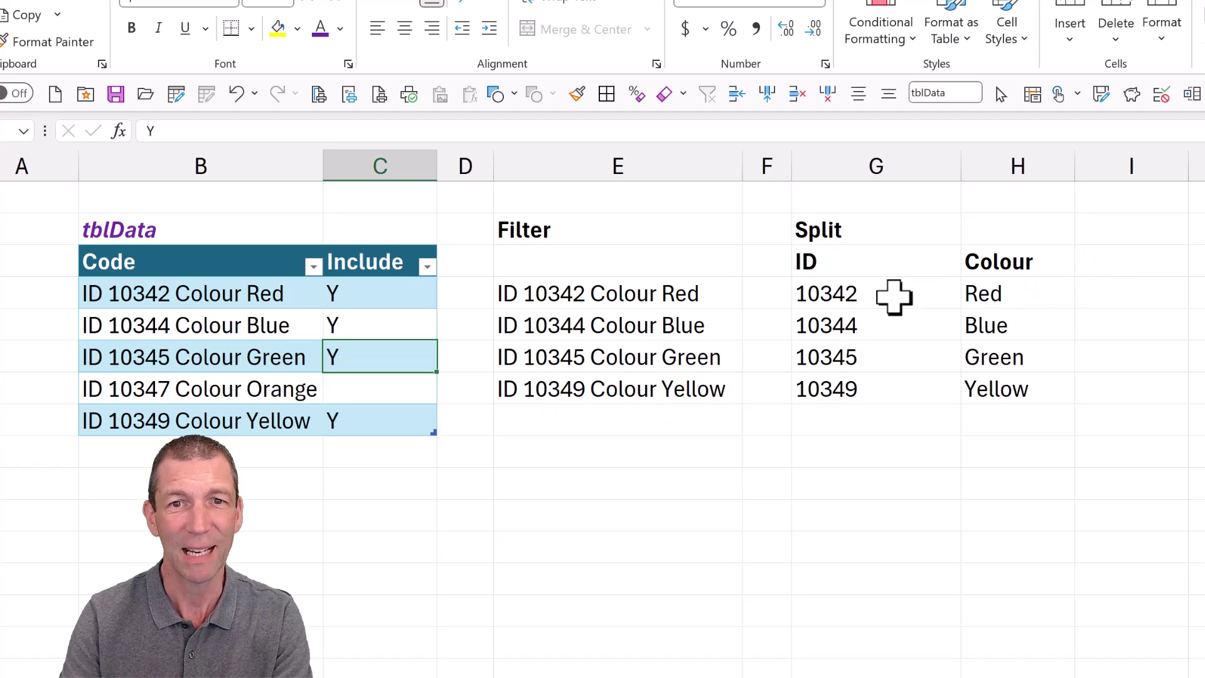
left_click(894, 296)
key("shift+Right")
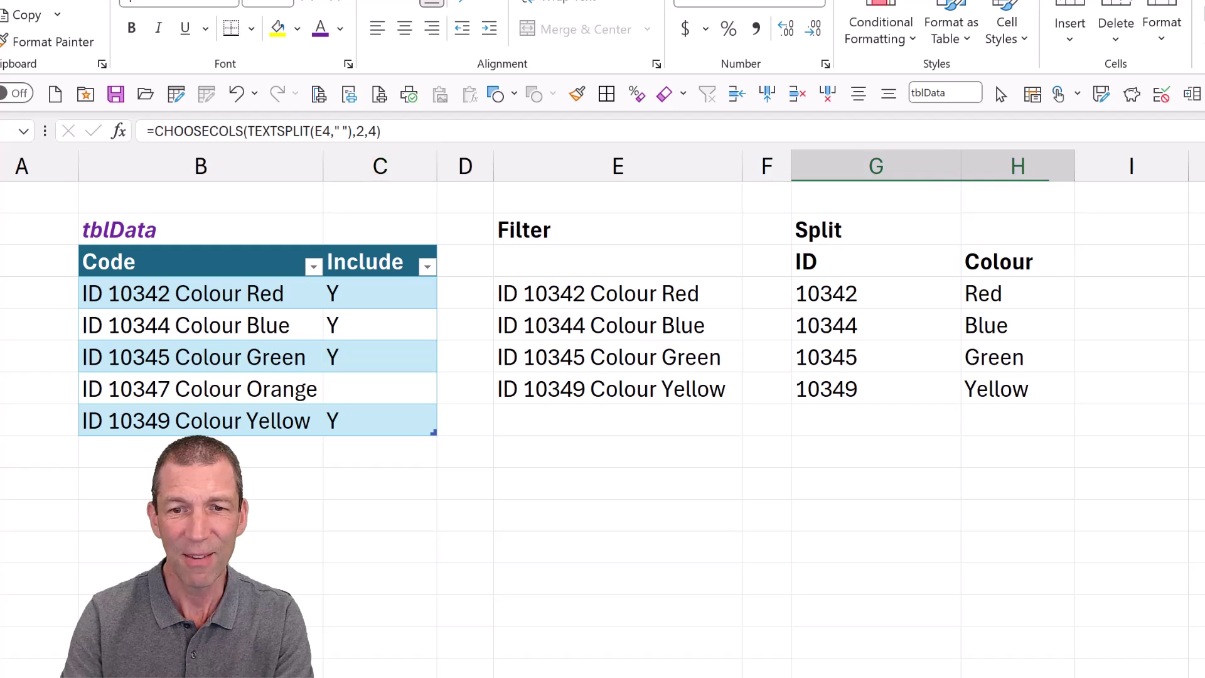
key("shift+Left")
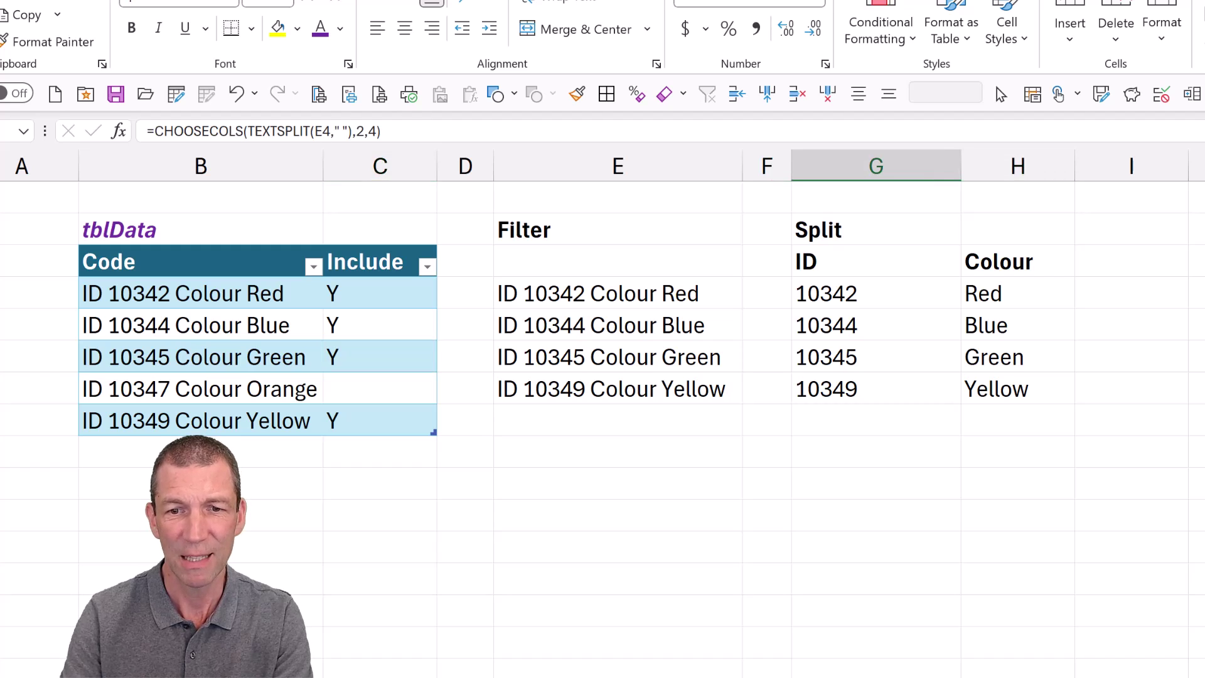
Enter =TEXTSPLIT(E4," ") in G8 to spill E4's space-separated parts.
left_click(867, 449)
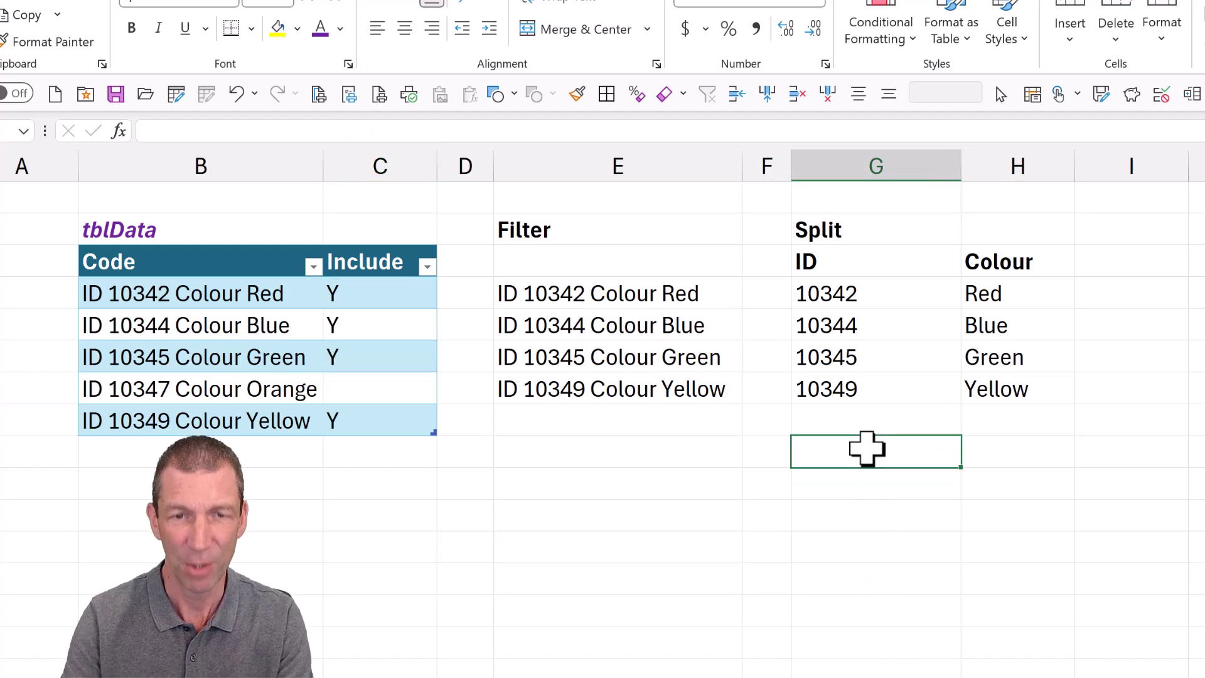
type("=")
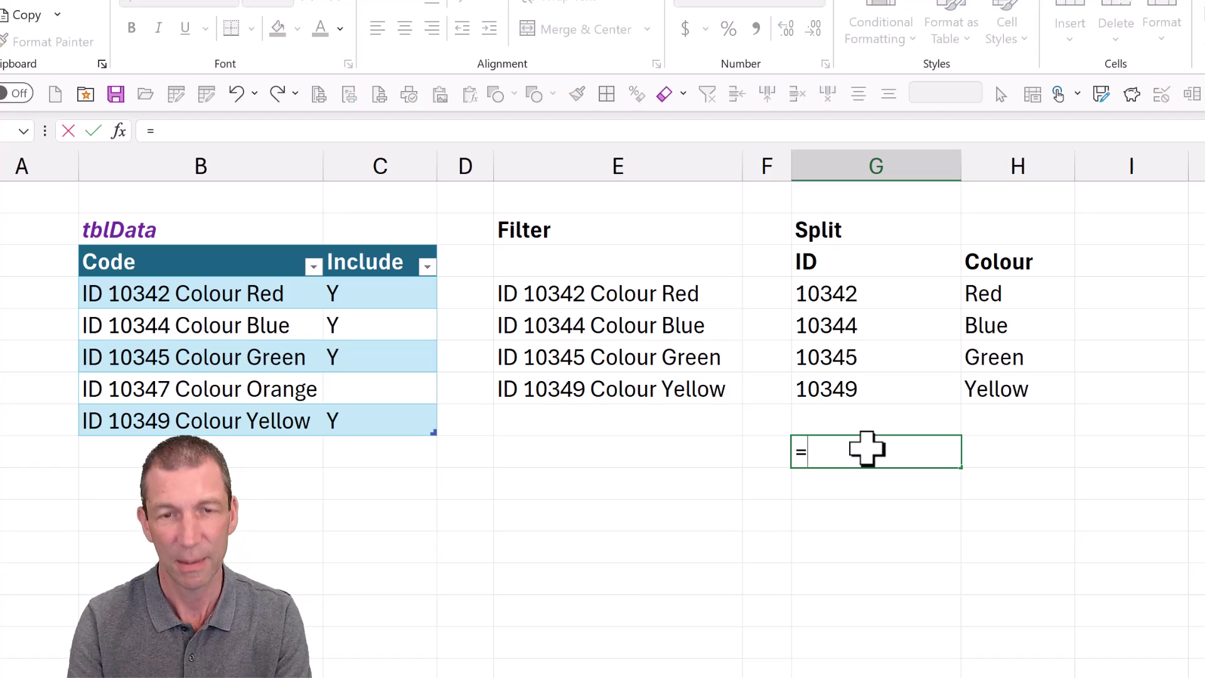
type("tex")
key("Down")
key("Down")
key("Down")
key("Down")
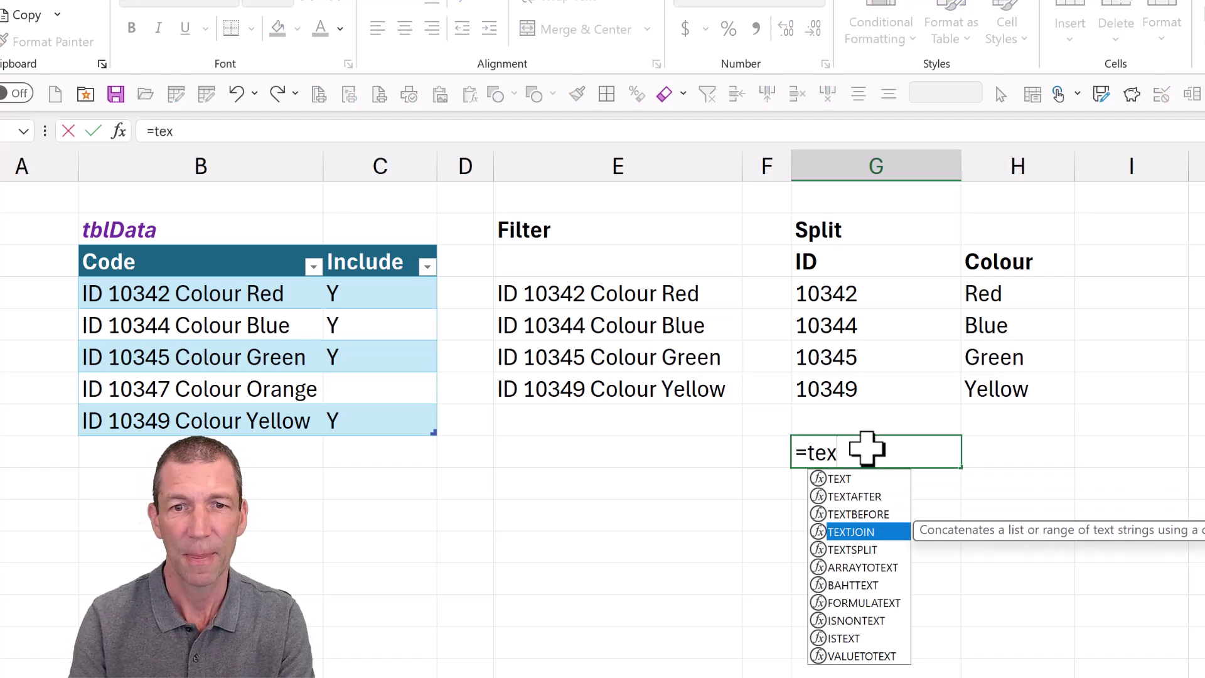
key("Tab")
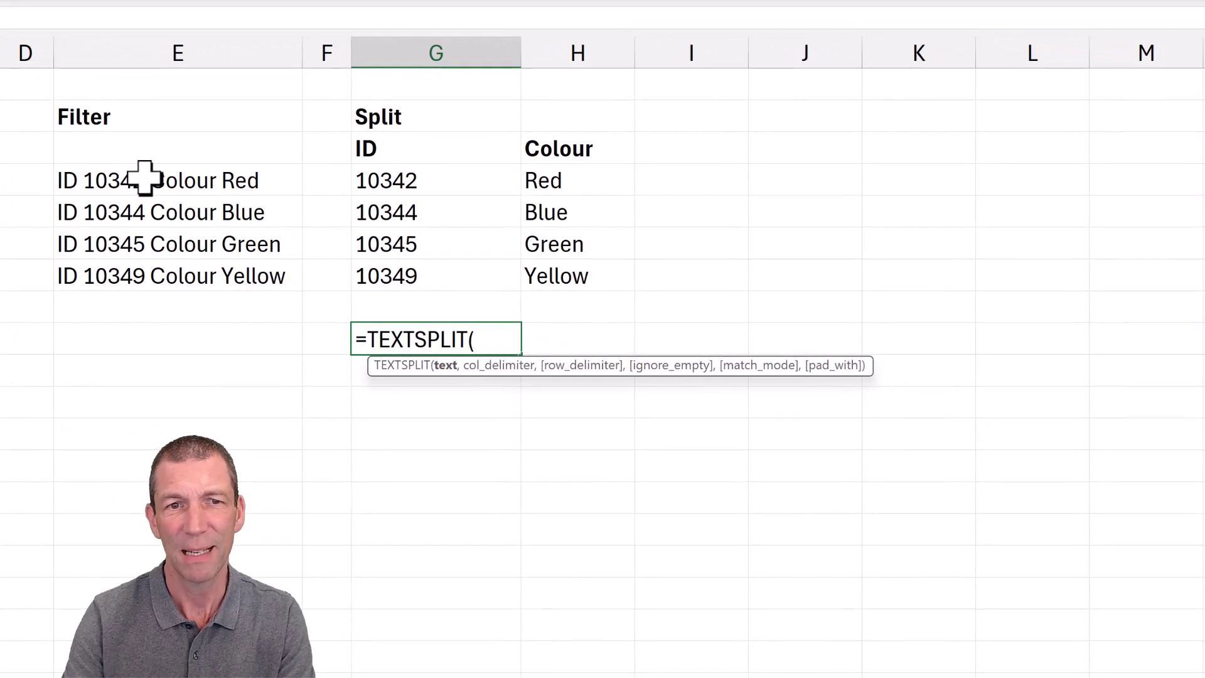
left_click(144, 179)
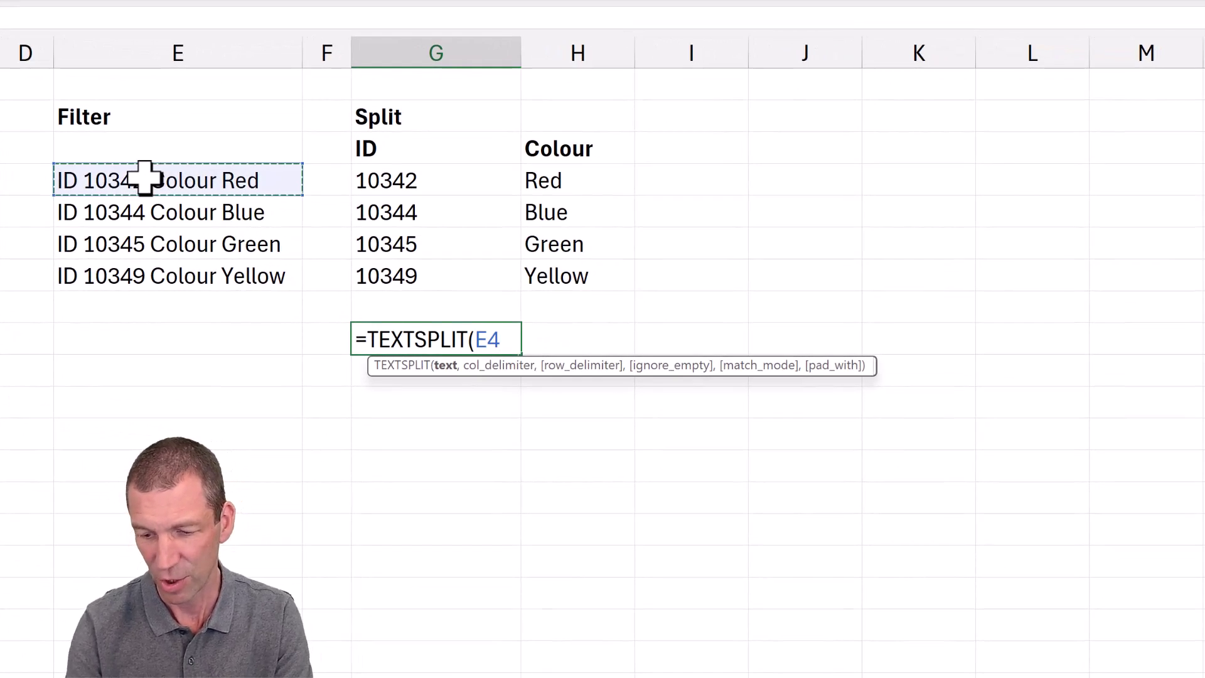
type(",\" \")")
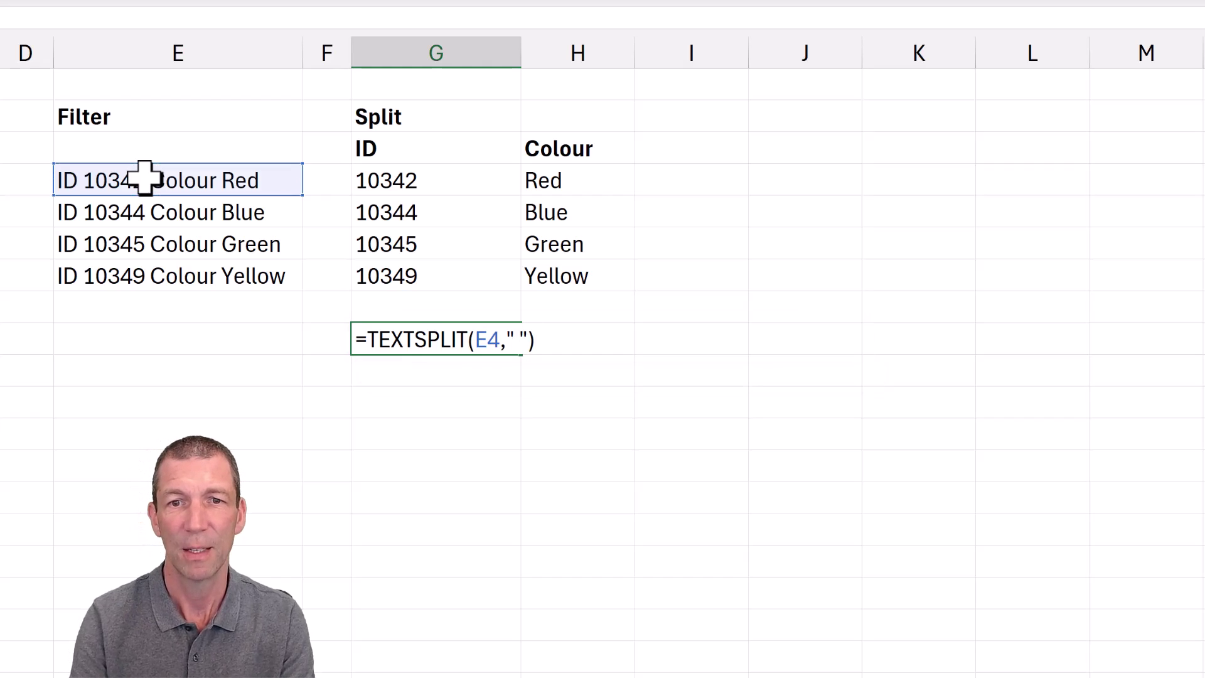
key("Return")
Wrap it as =CHOOSECOLS(TEXTSPLIT(E4," "),2,4) so G8 returns only 10342 and Red.
key("Up")
key("F2")
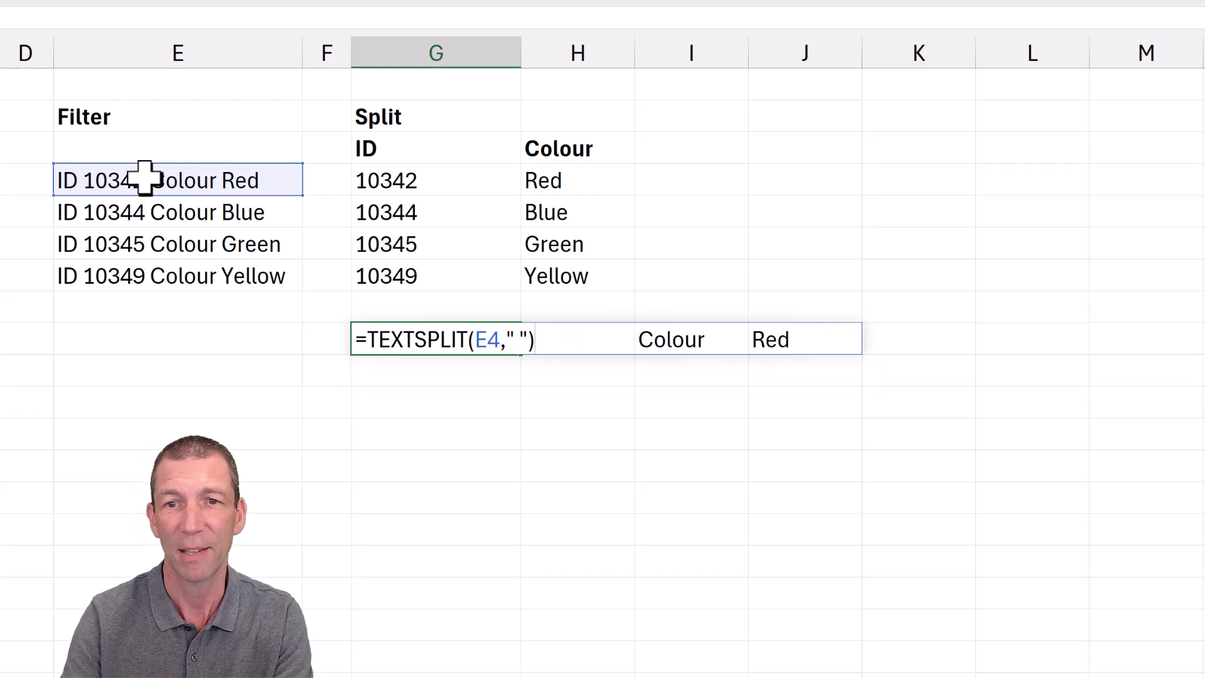
left_click(366, 342)
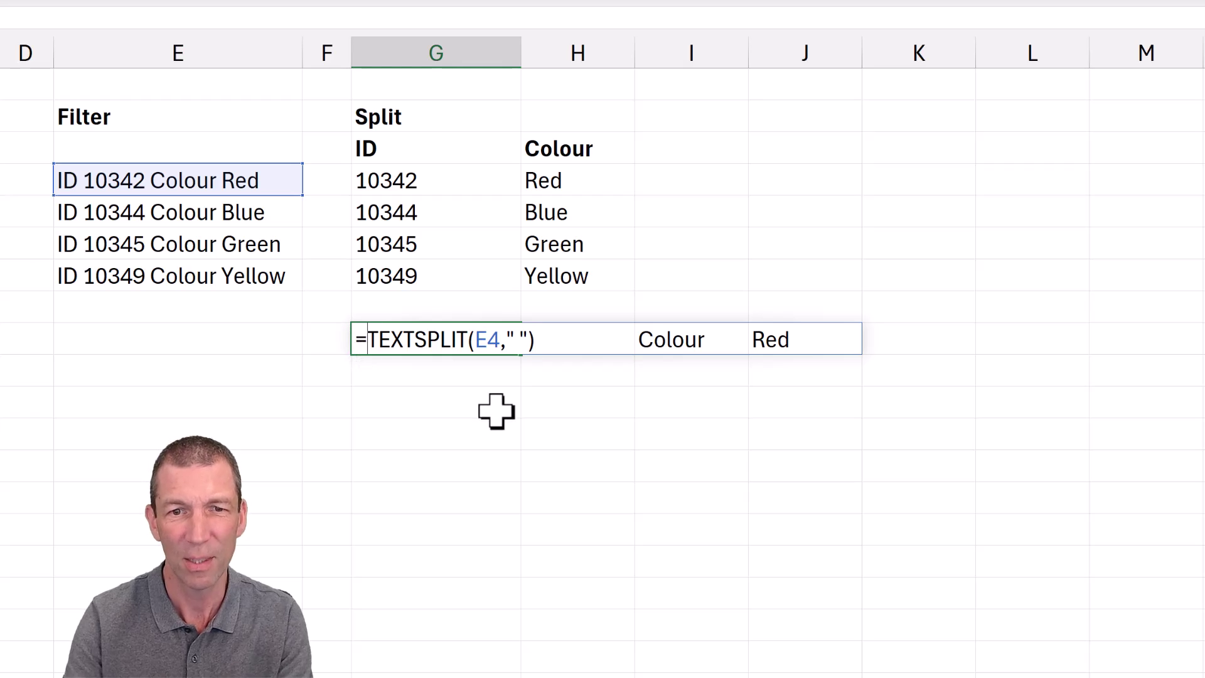
type("CHOO")
key("Down")
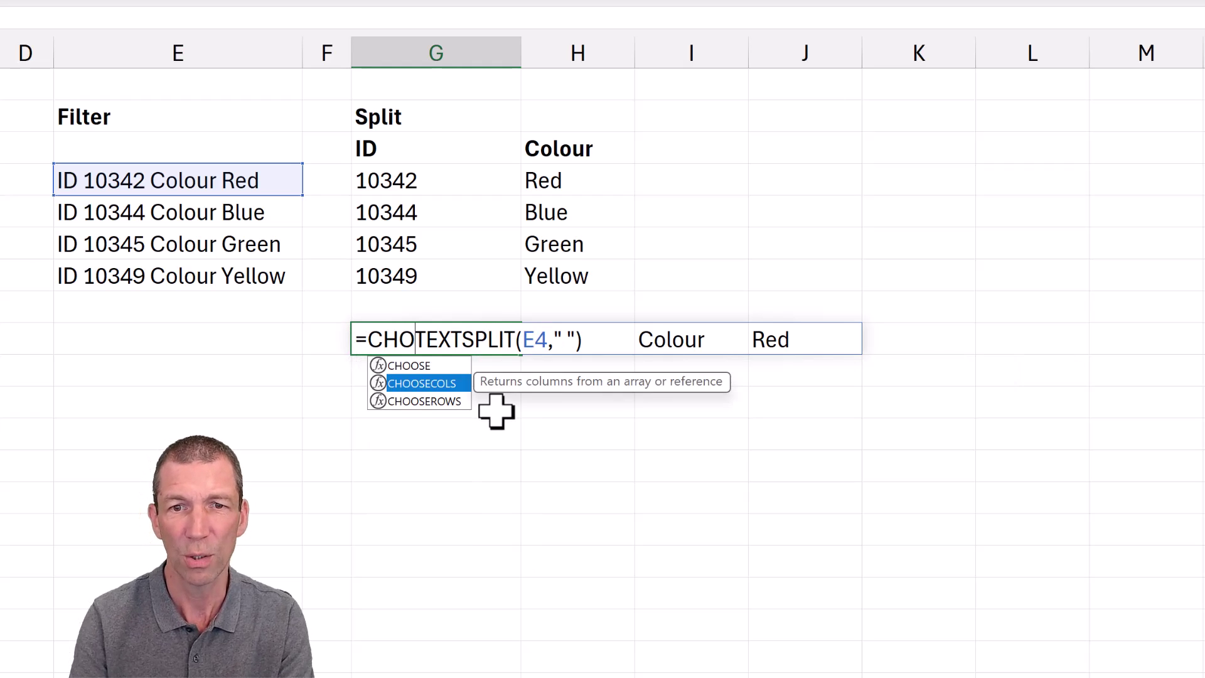
key("Tab")
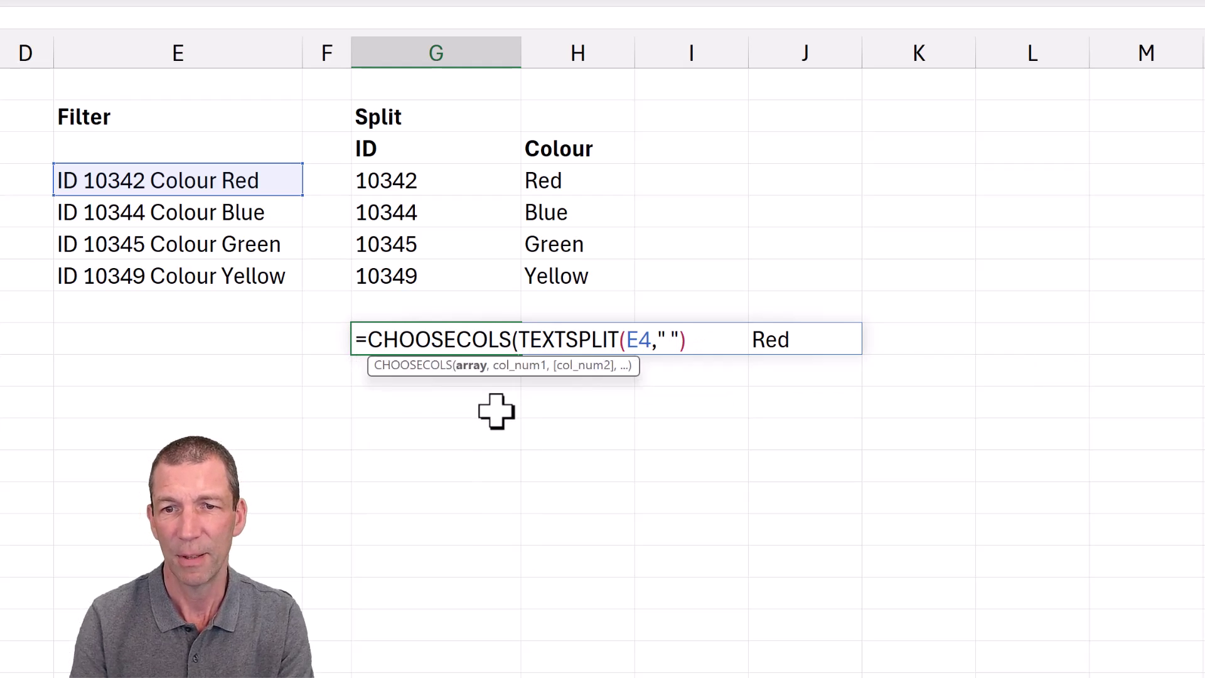
type(",")
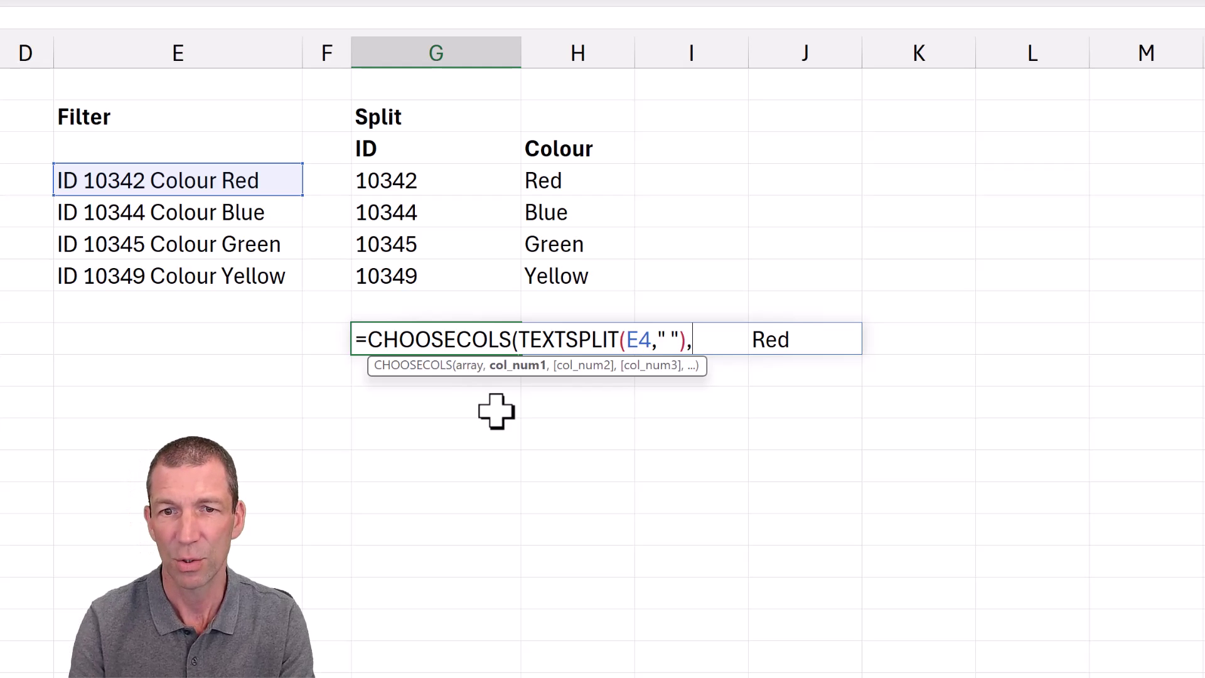
type("2,4)")
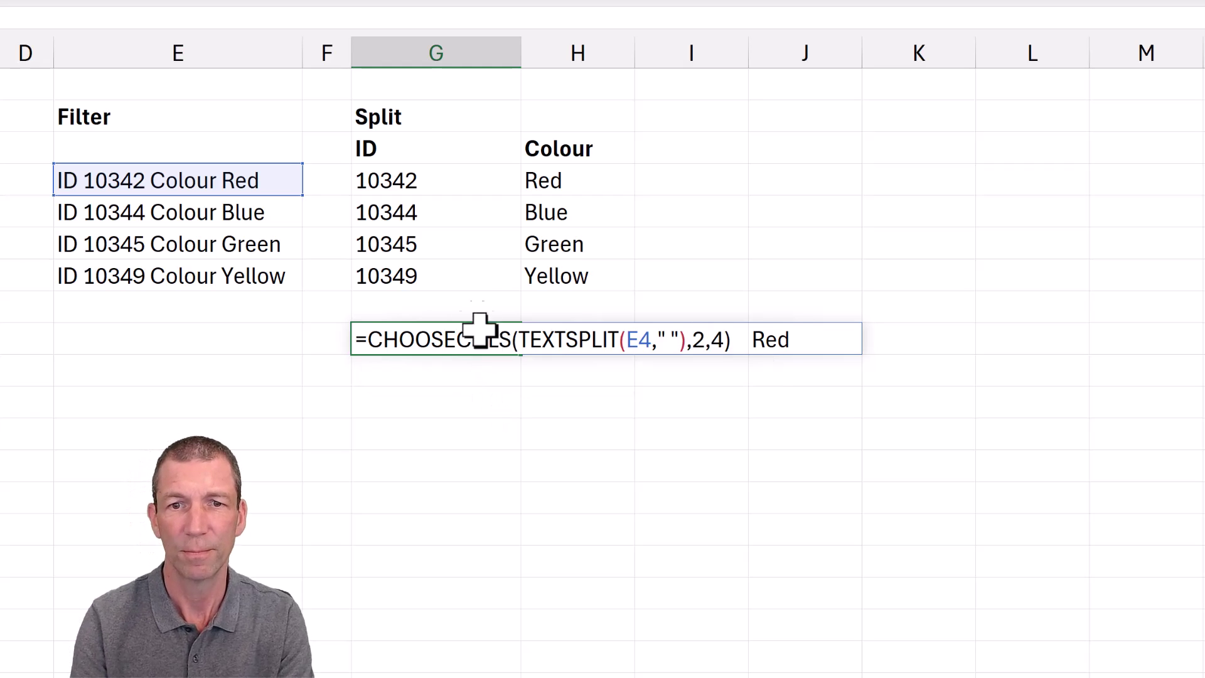
key("ctrl+Return")
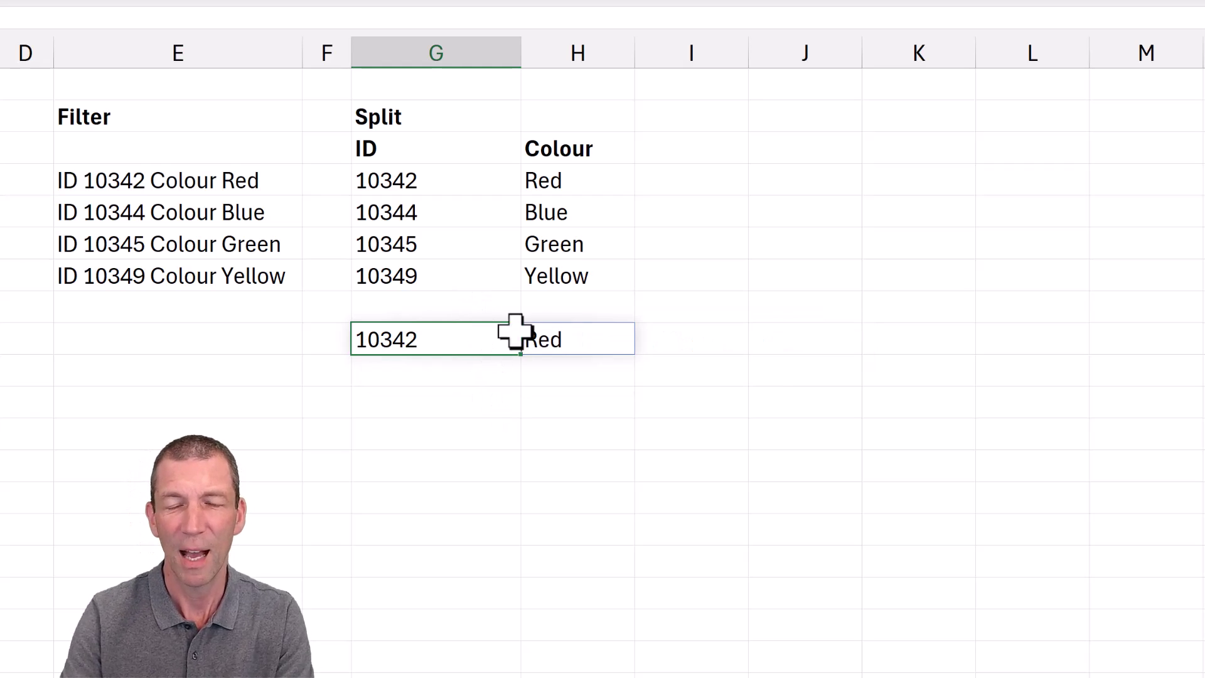
Switch G8's reference to the E4# spill, see #VALUE!, and delete the test formula.
double_click(457, 340)
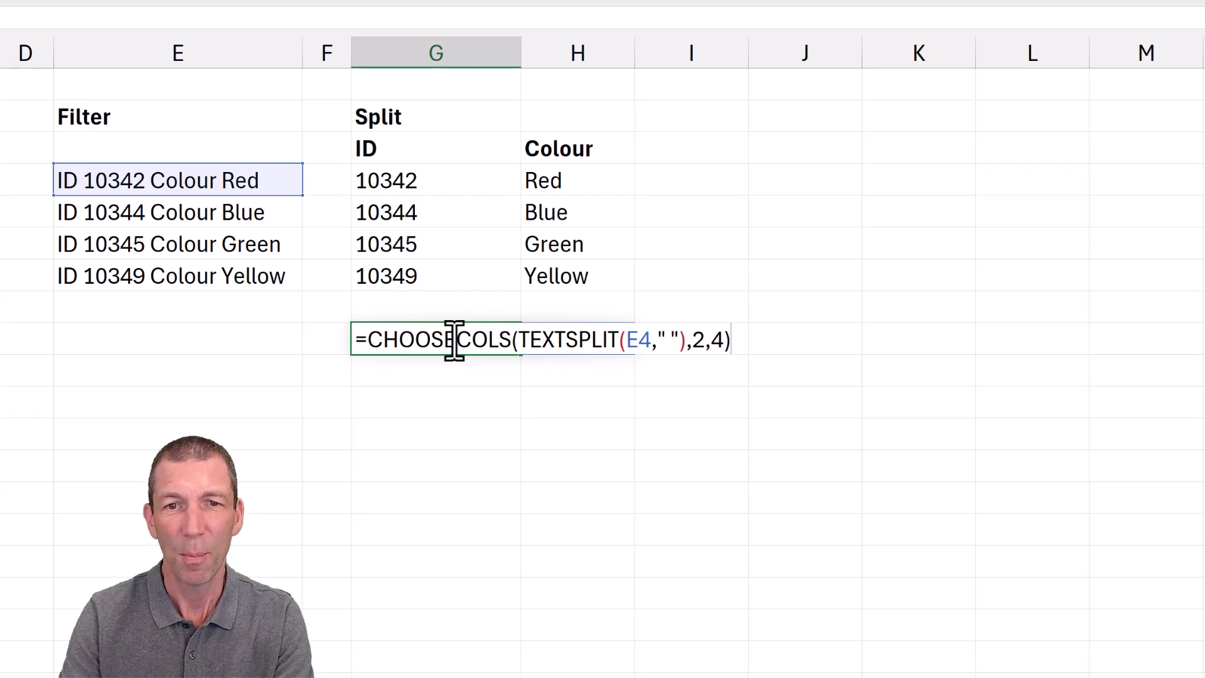
double_click(639, 340)
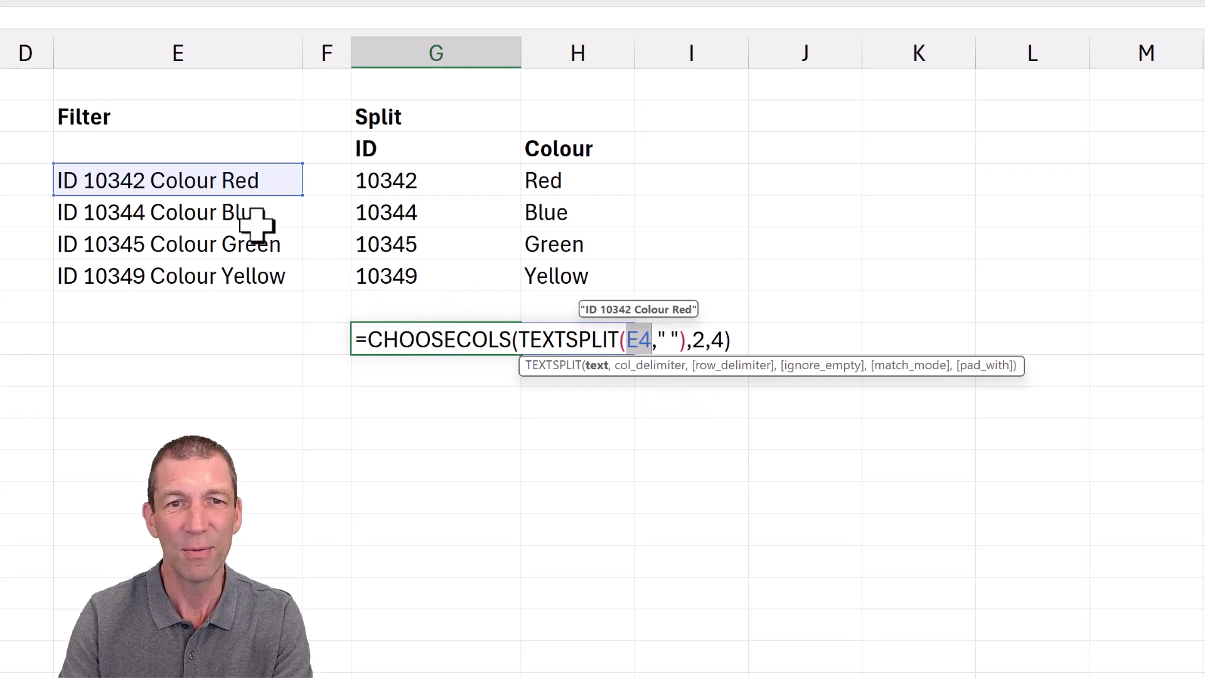
left_click_drag(180, 181, 172, 267)
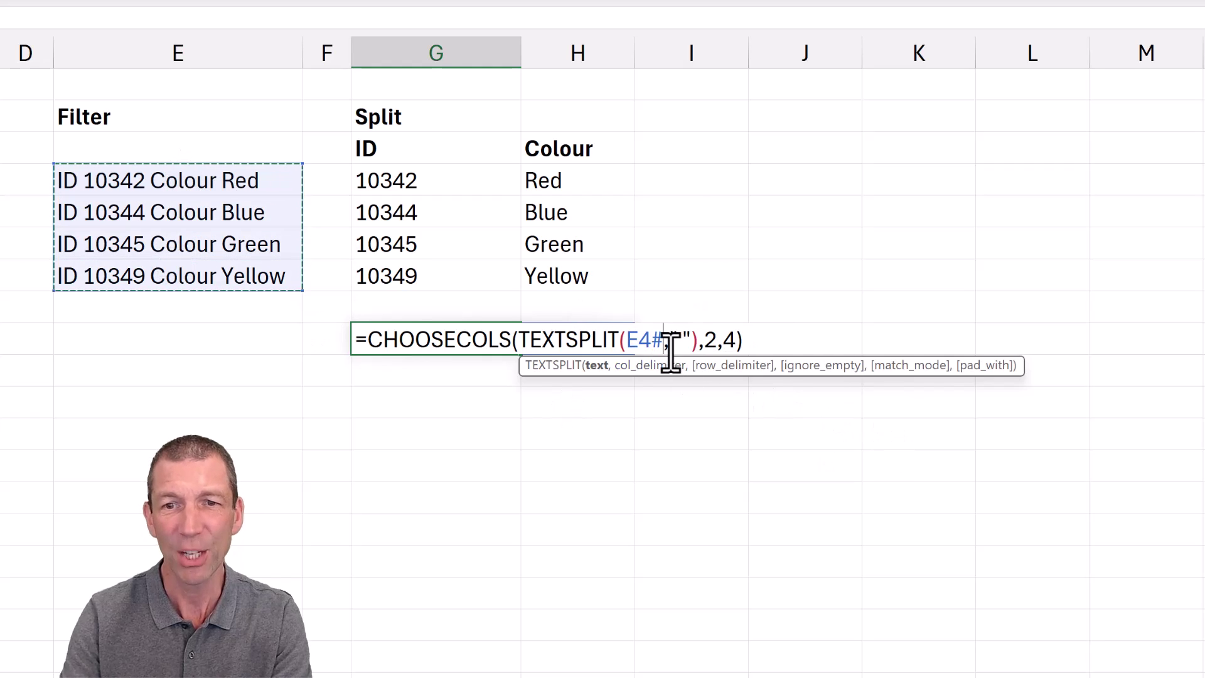
key("Return")
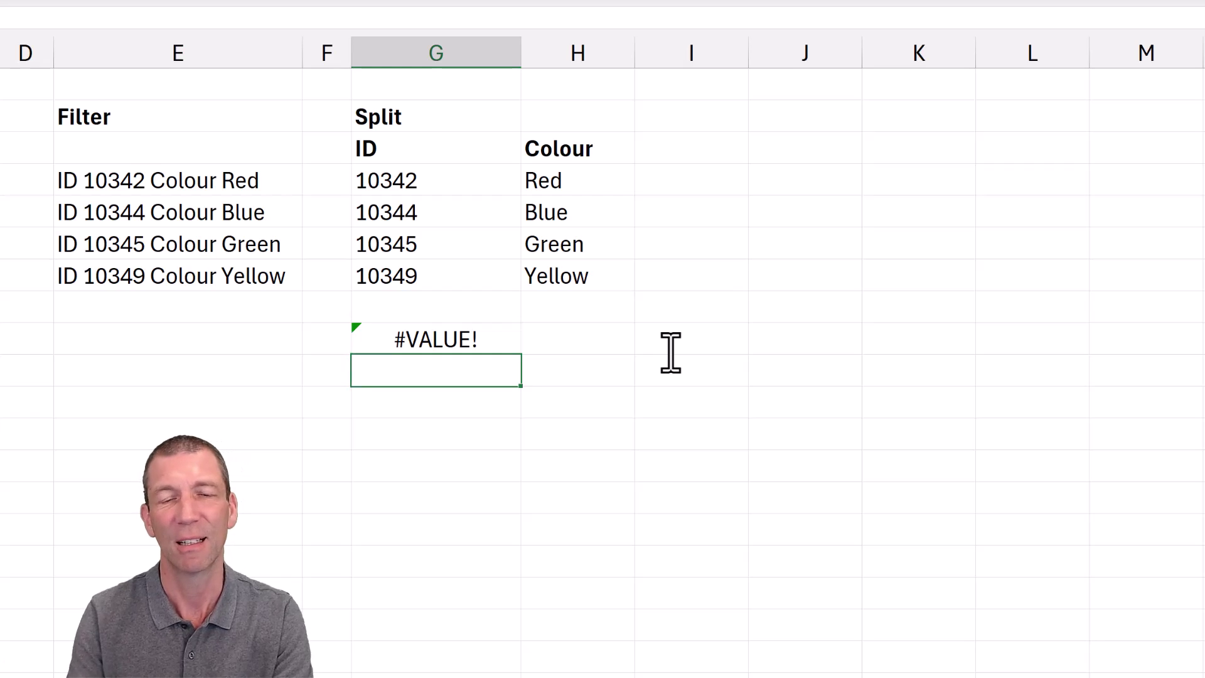
key("Up")
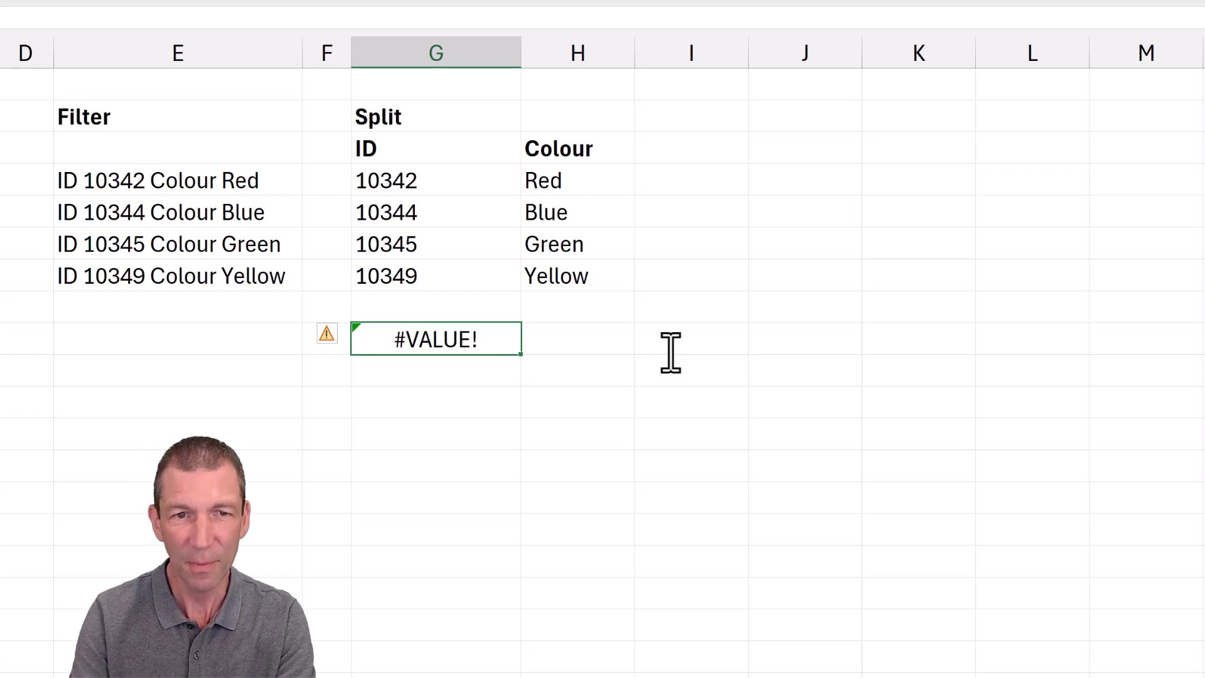
key("Delete")
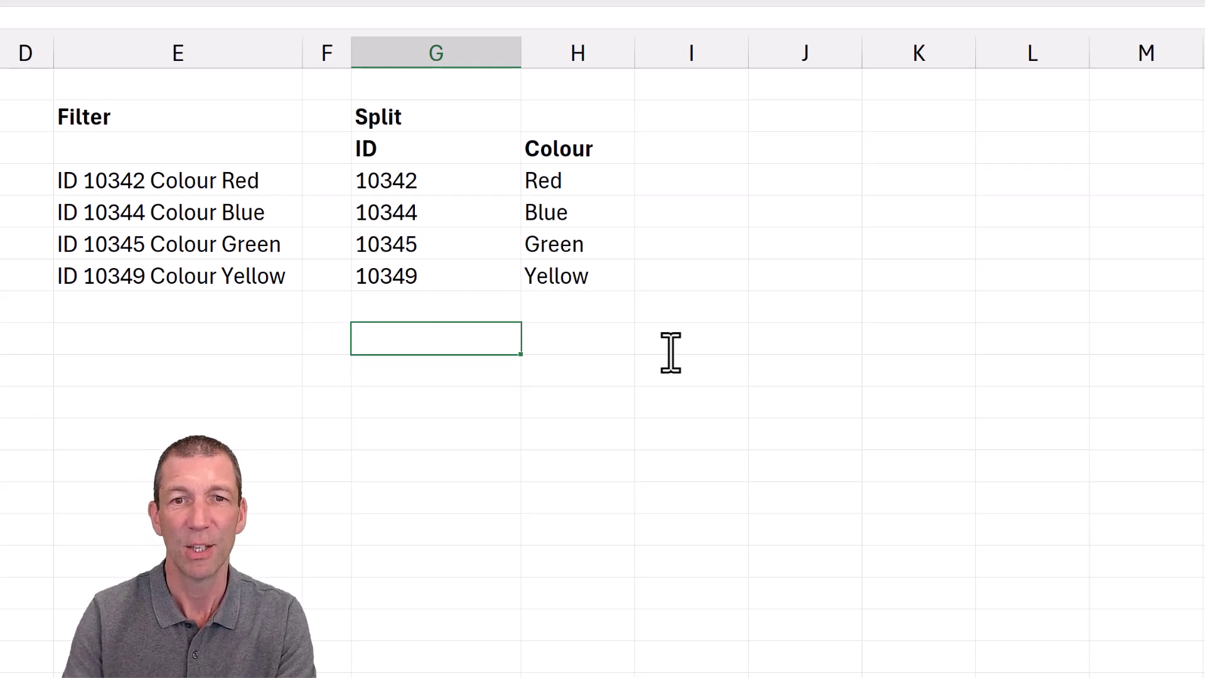
left_click(411, 180)
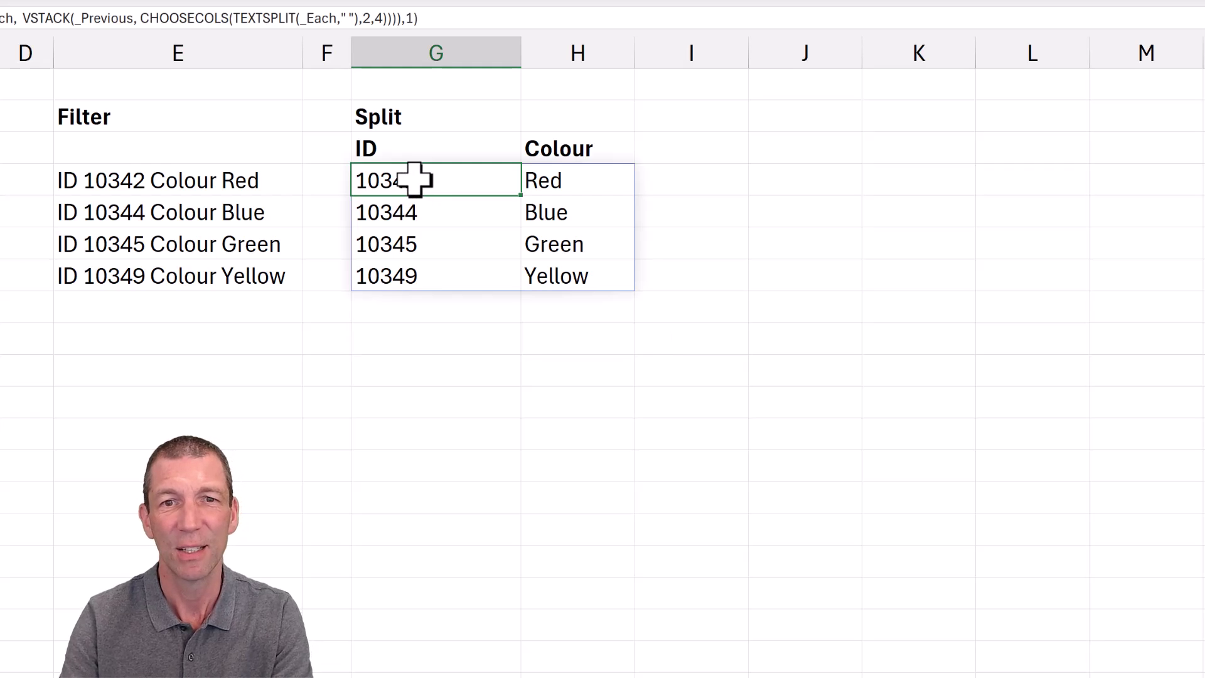
double_click(422, 181)
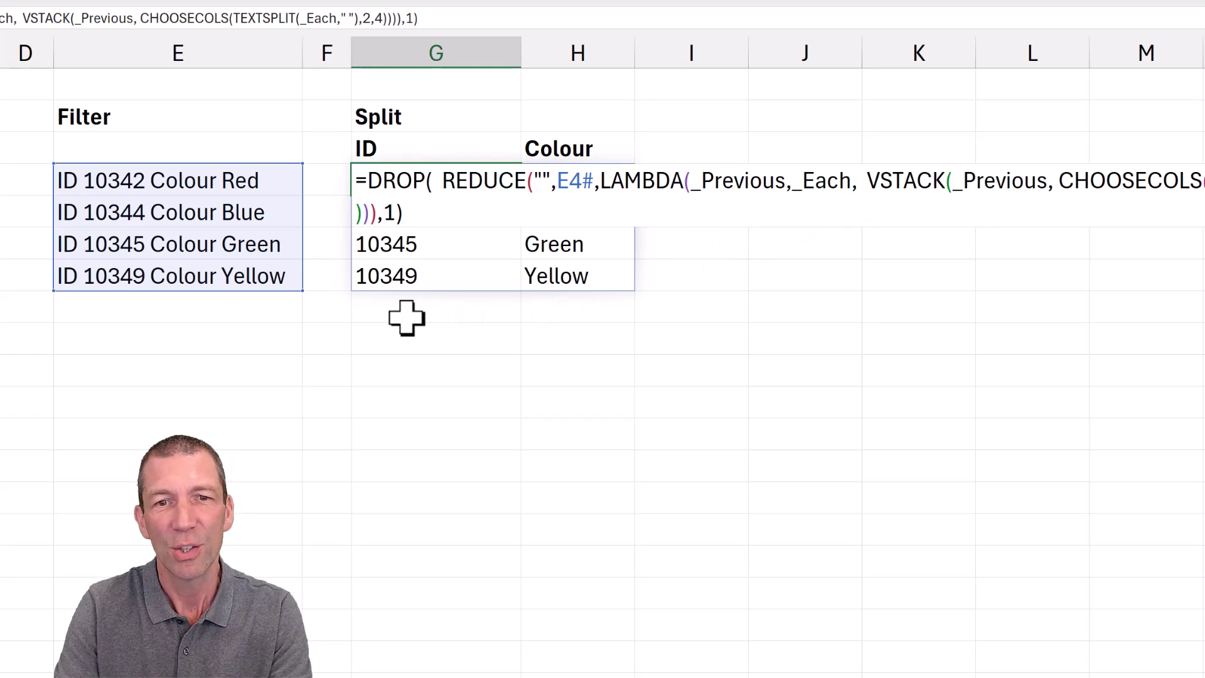
key("ctrl+Return")
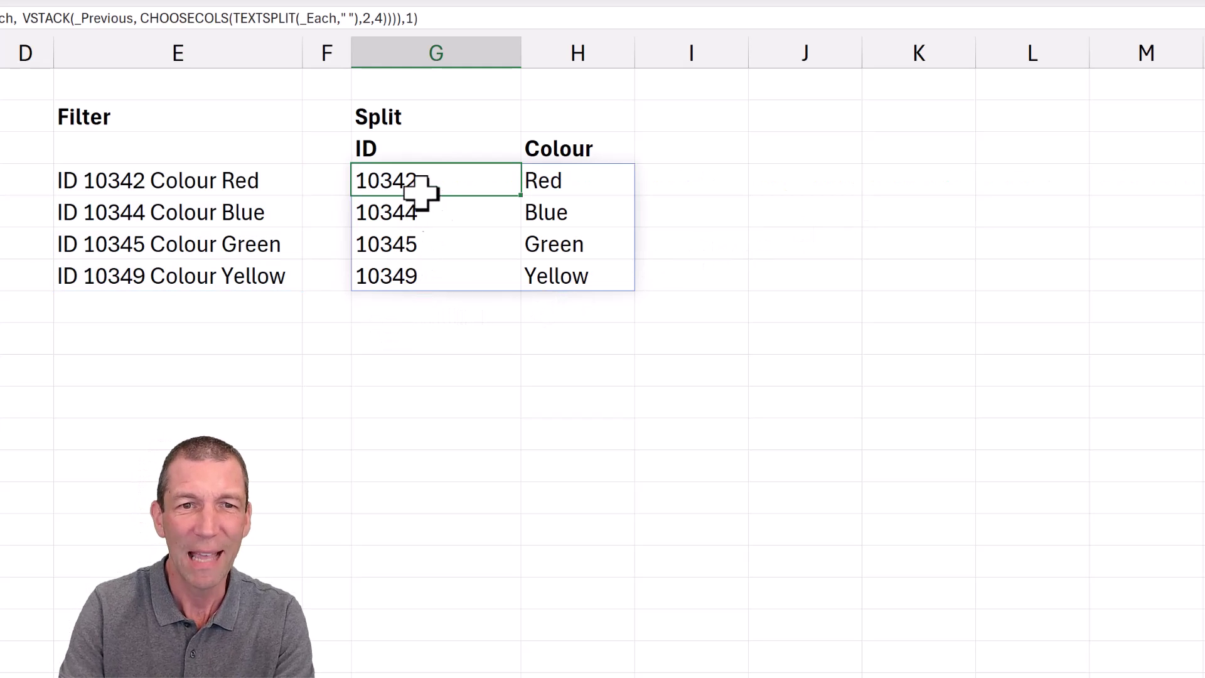
left_click(209, 181)
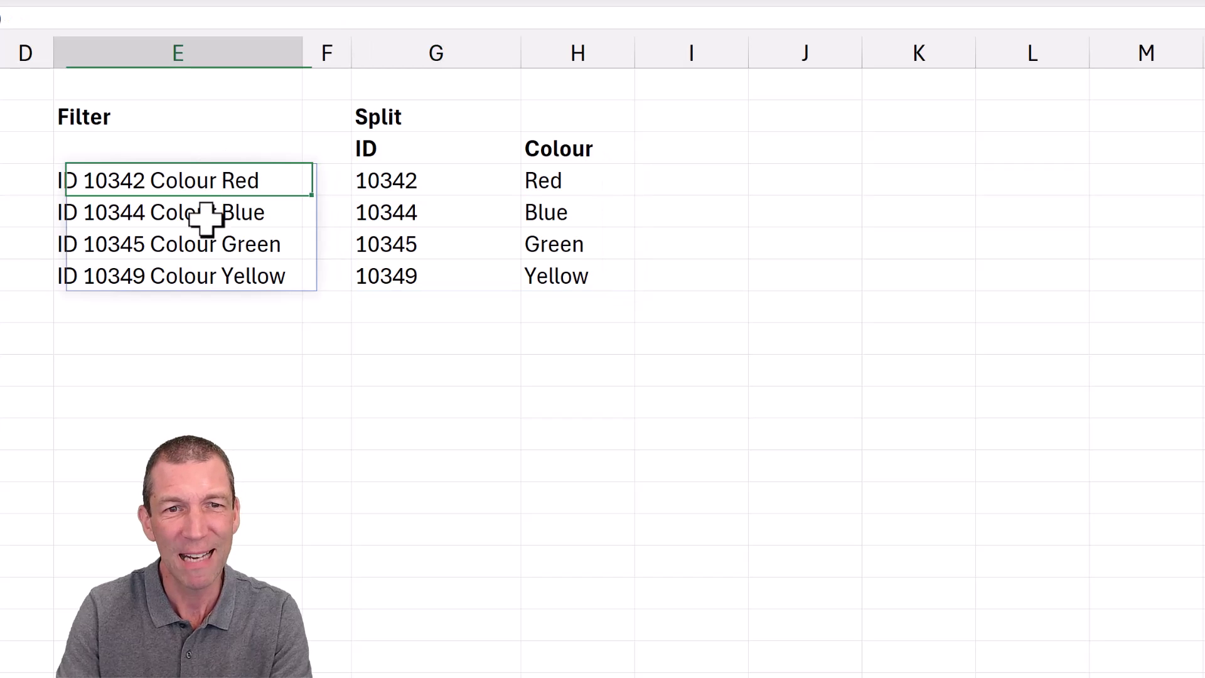
left_click_drag(205, 217, 207, 280)
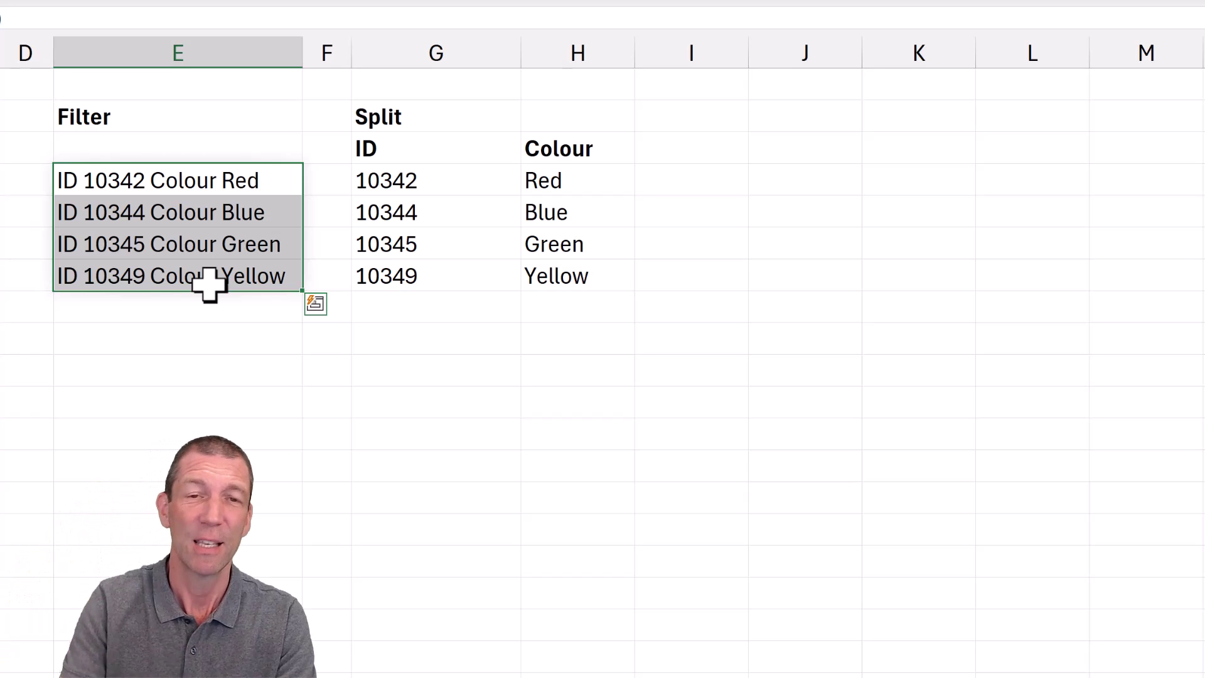
Begin =REDUCE("",E4#, in G9 with an empty start value over the Filter spill.
left_click(382, 339)
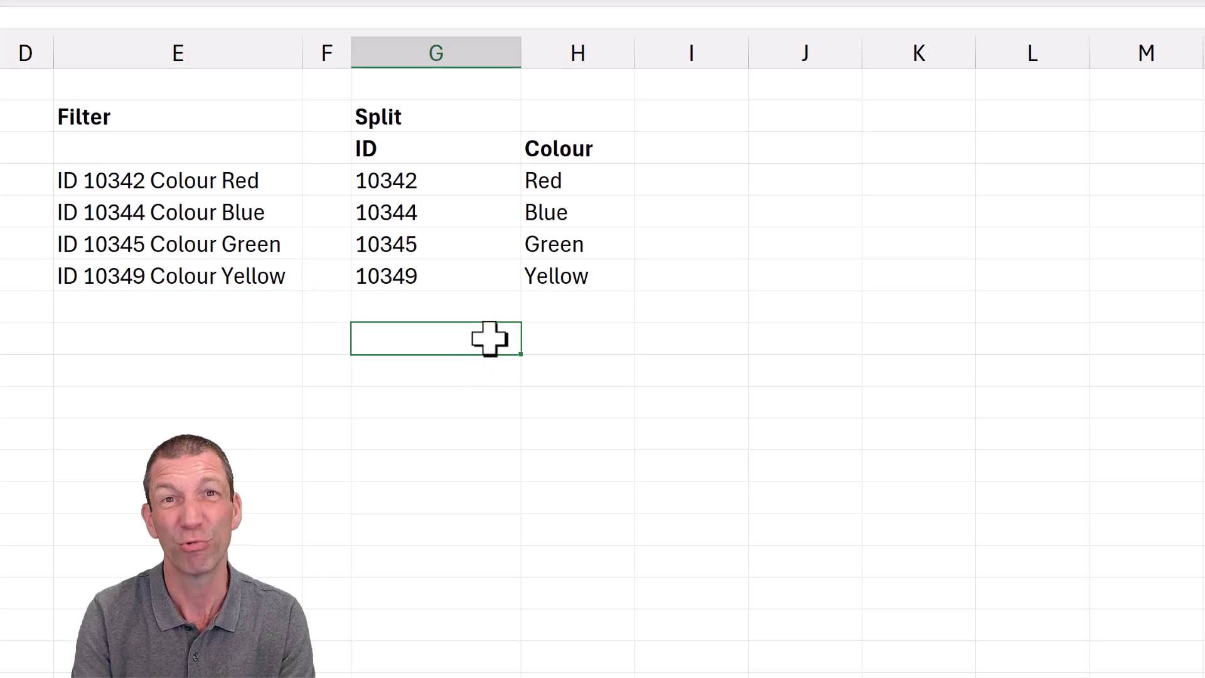
type("=red")
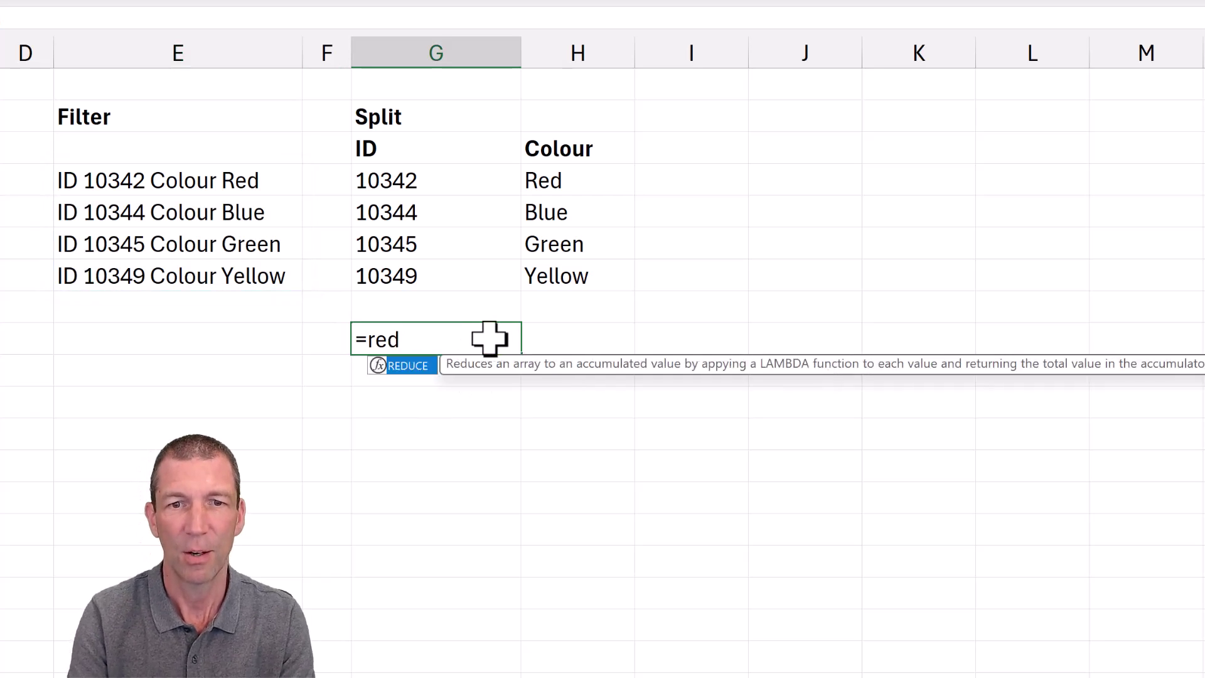
key("Tab")
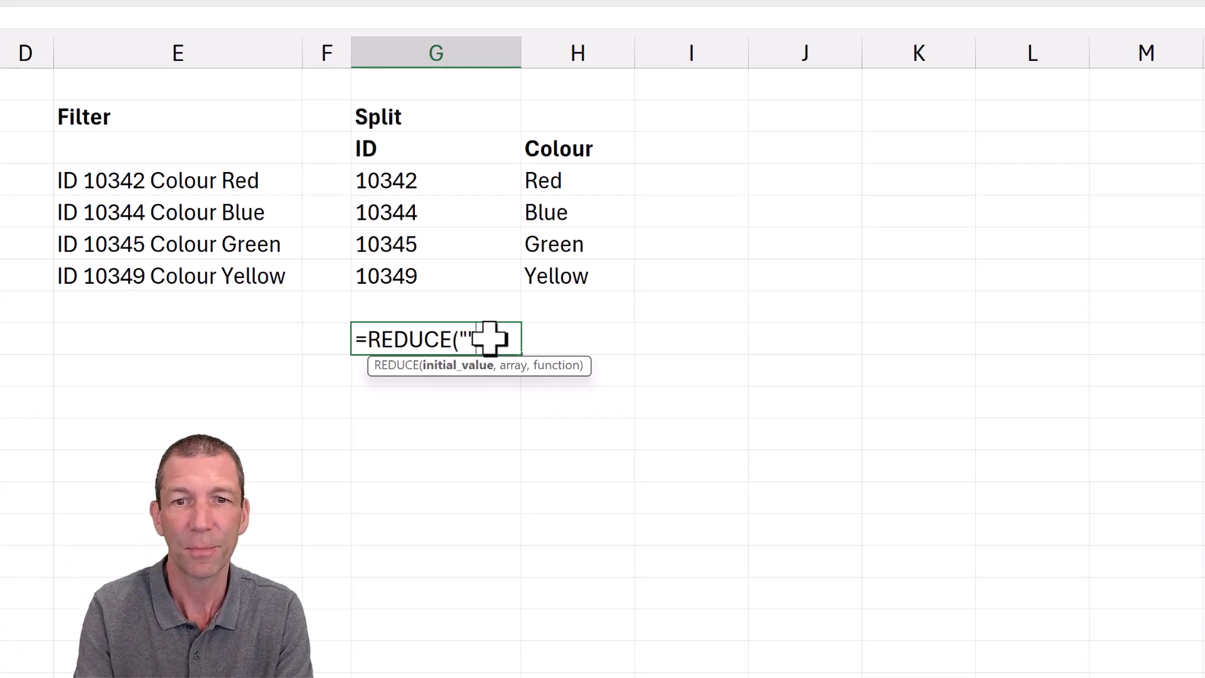
type(",")
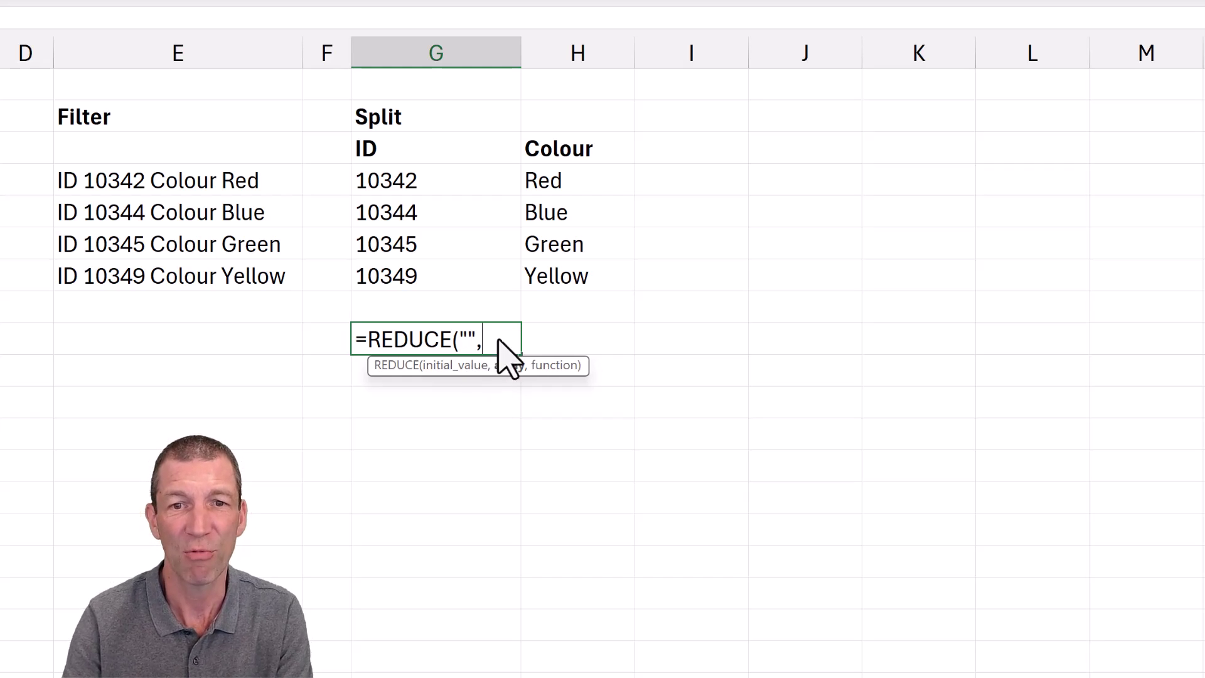
left_click_drag(111, 180, 105, 277)
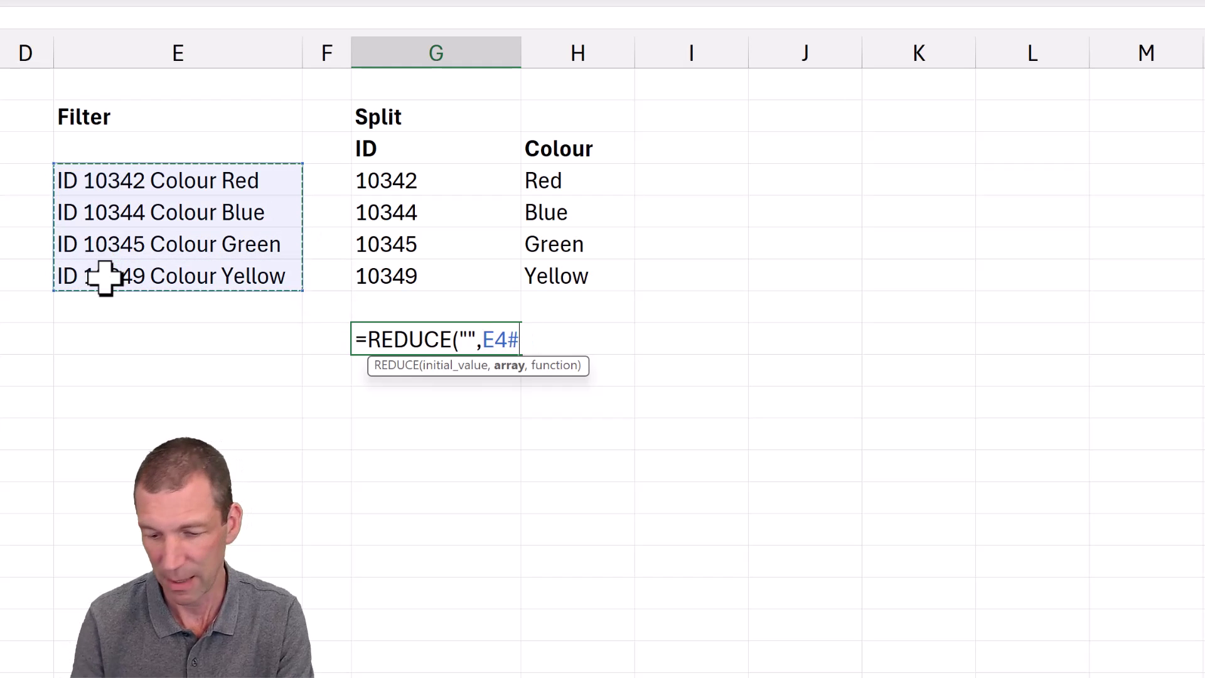
type(",")
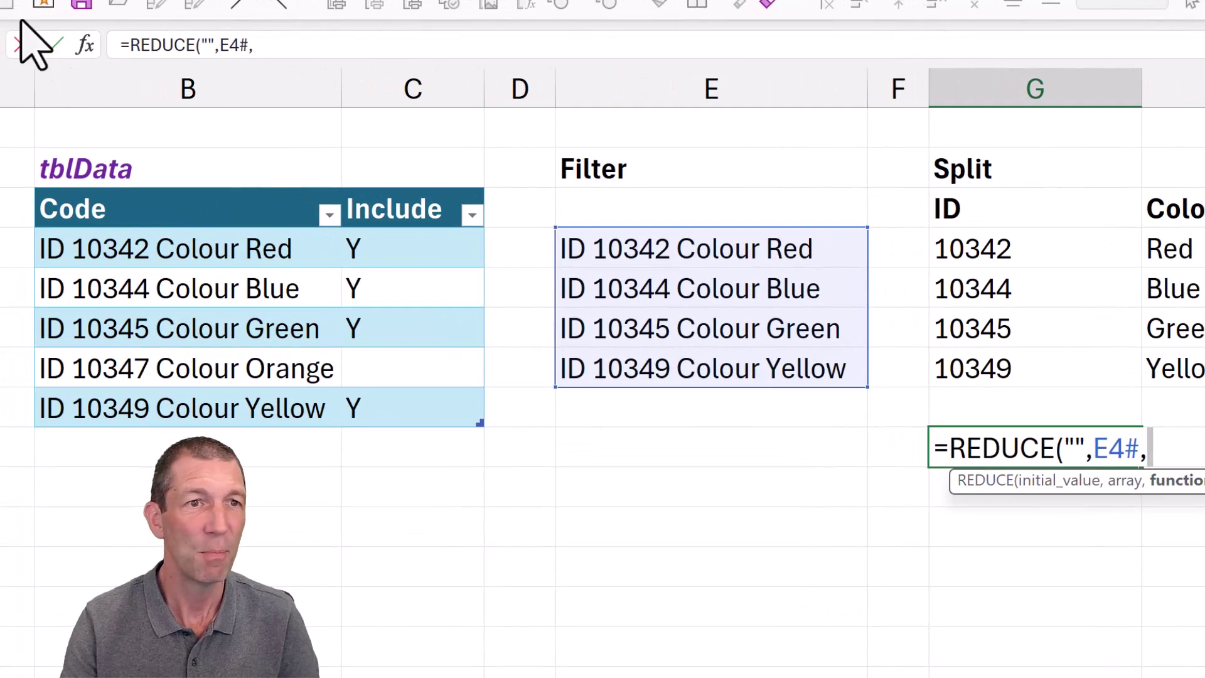
Try REDUCE's Function Arguments dialog, then cancel to discard the unfinished formula.
left_click(86, 46)
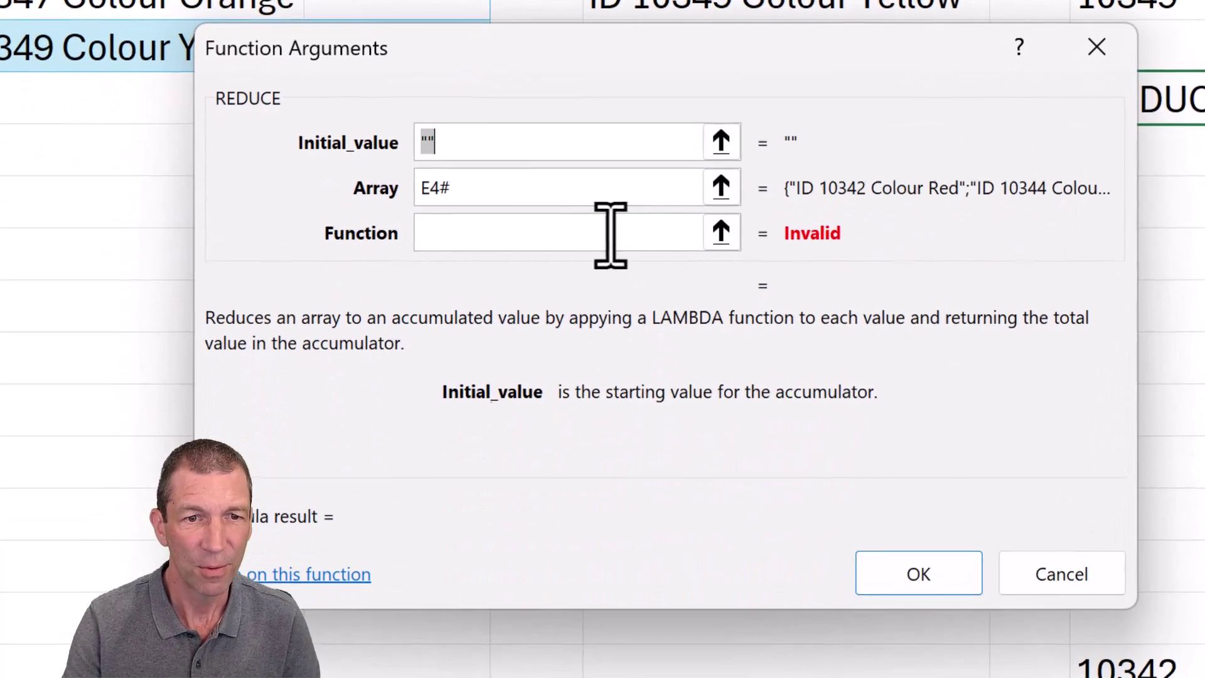
left_click(570, 553)
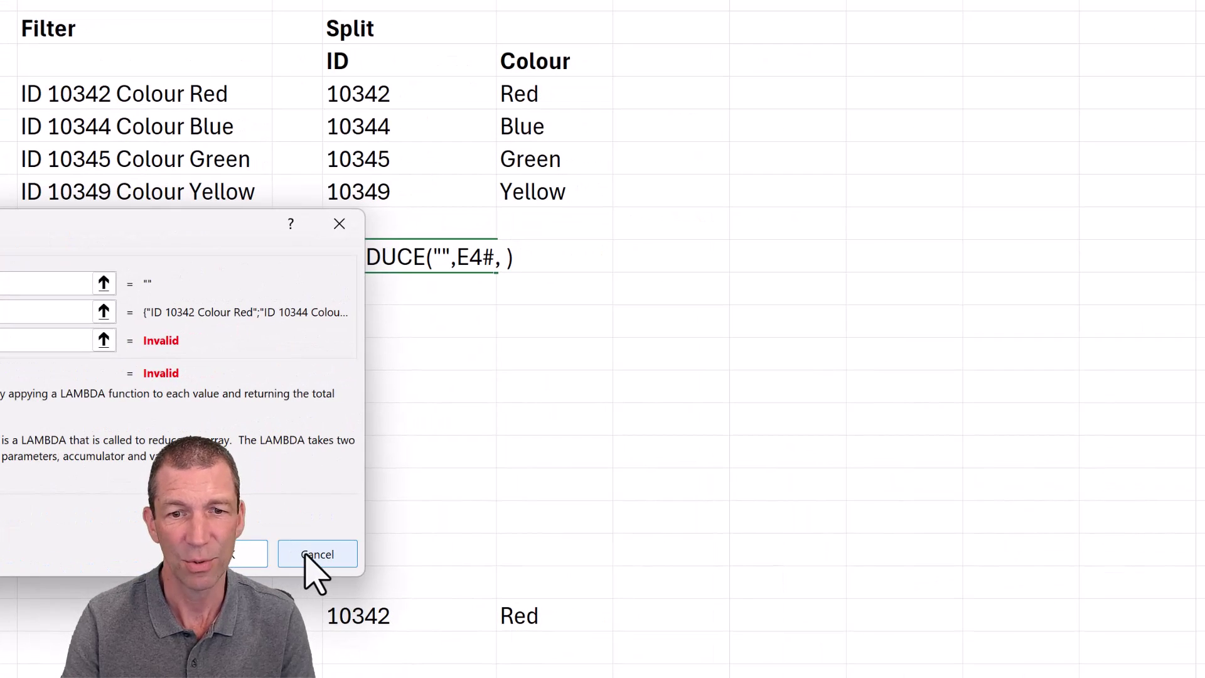
type("\" \"")
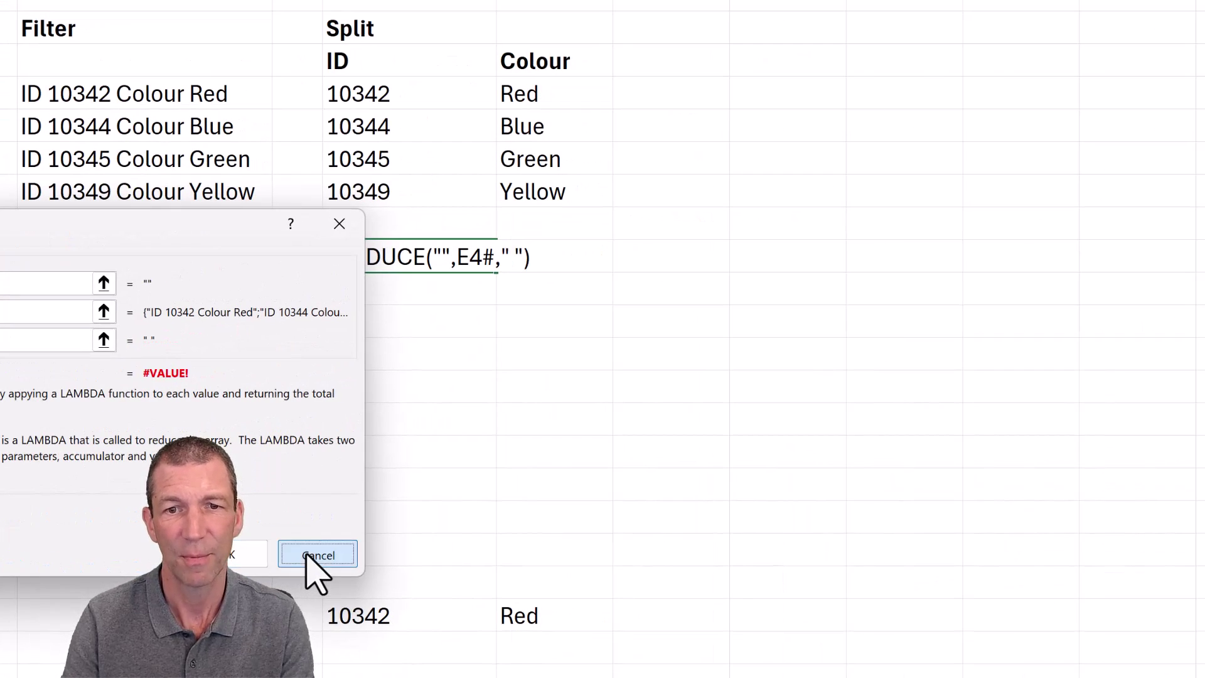
left_click(314, 556)
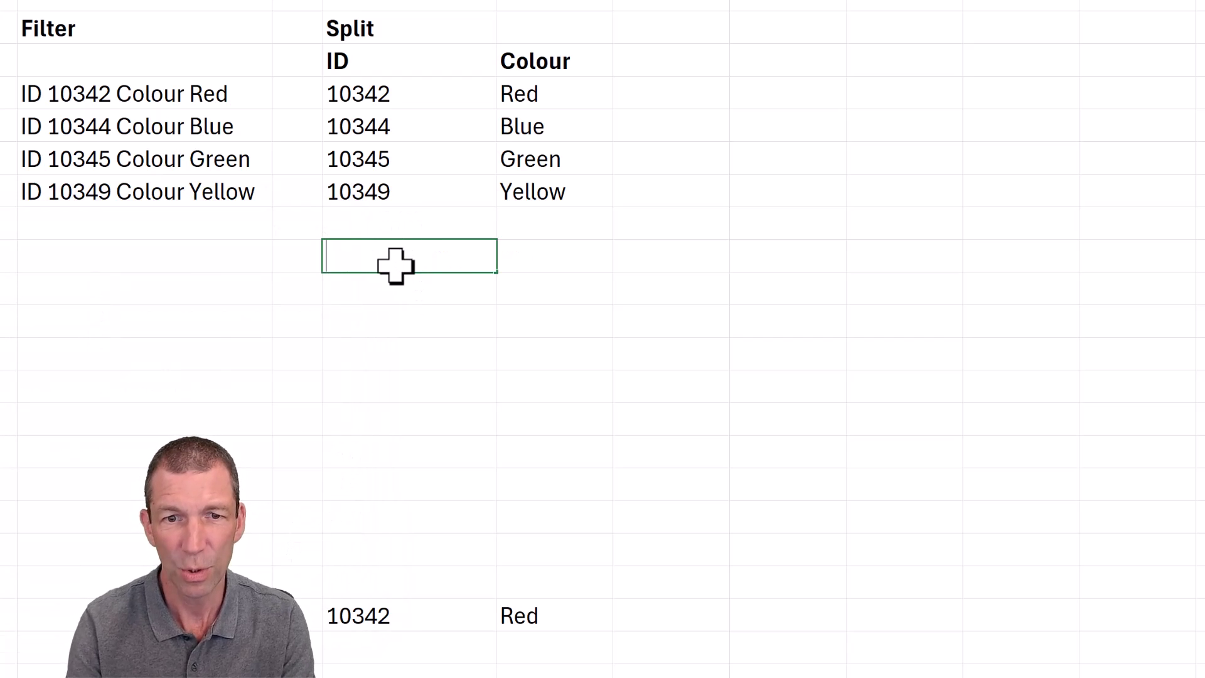
Retype =REDUCE("",E4#, LAMBDA( in G9, referencing the Filter spill E4#.
type("=red")
key("Tab")
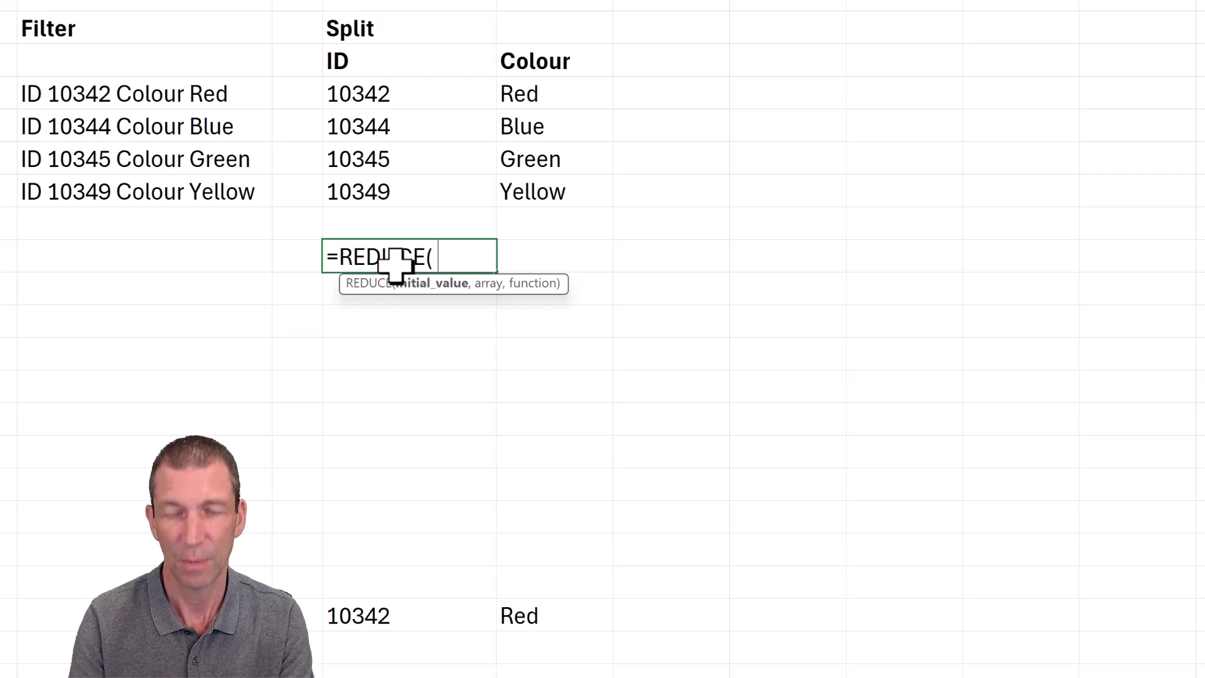
type("\"\",")
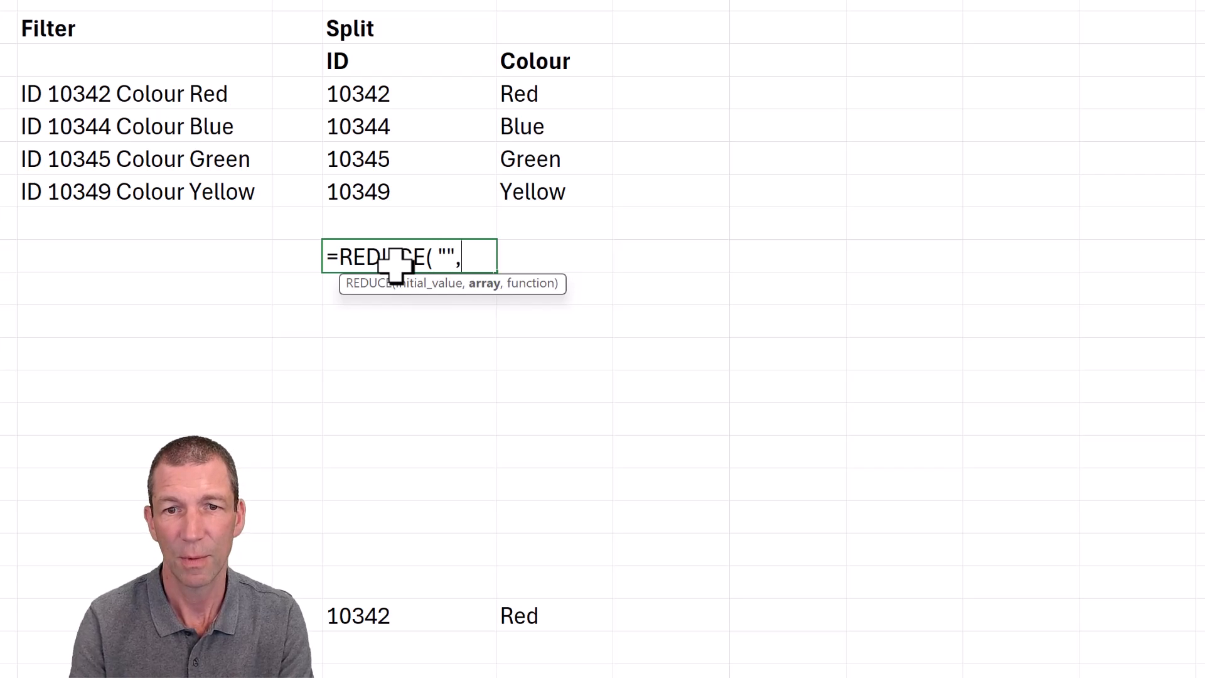
left_click_drag(94, 95, 102, 197)
type(",")
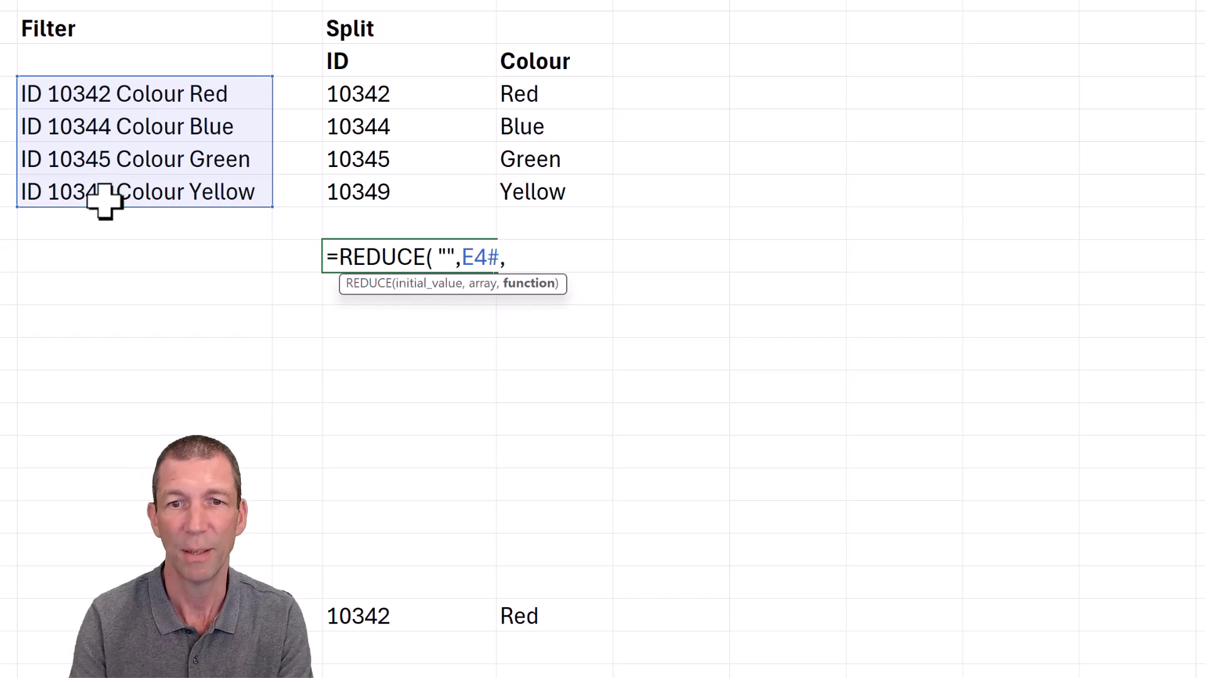
type(" LAMB")
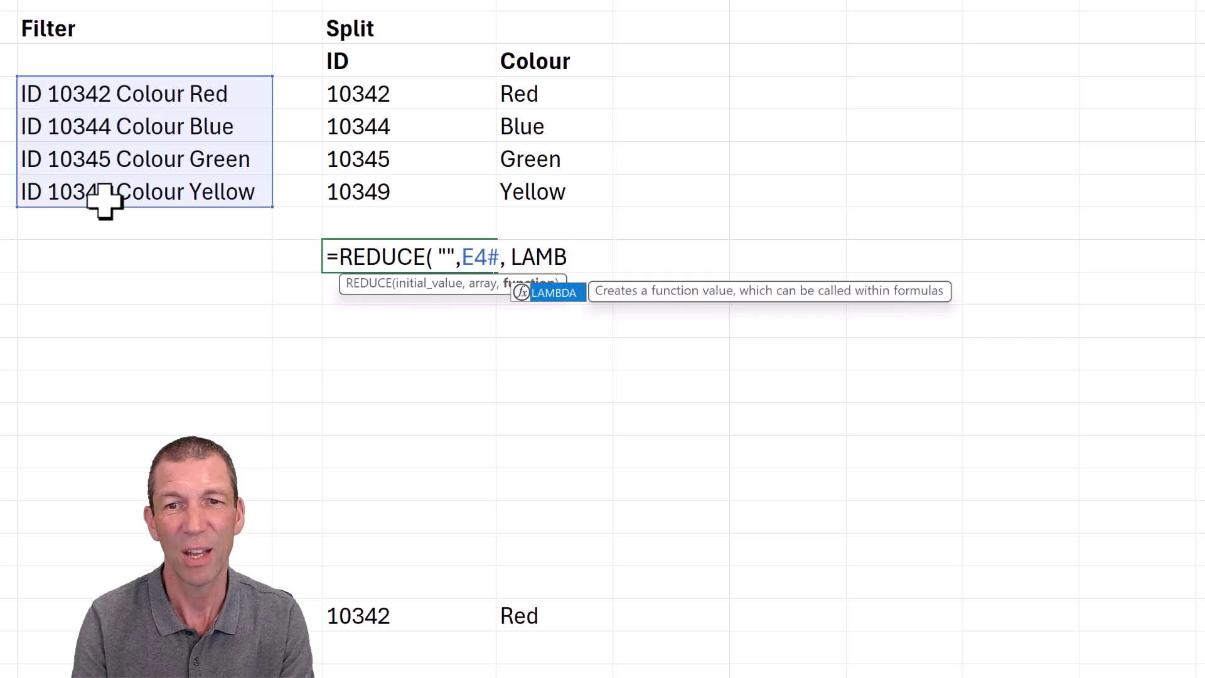
type("DA(")
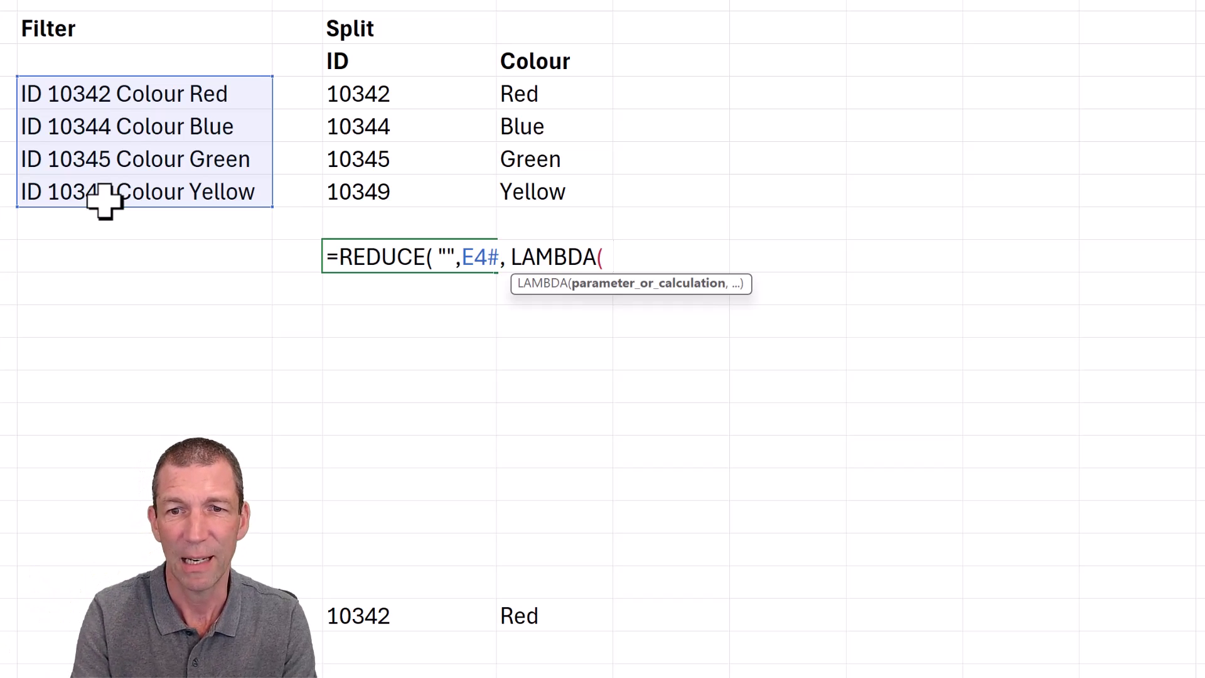
Add the LAMBDA parameters _previous and _each after LAMBDA(.
type("_previous")
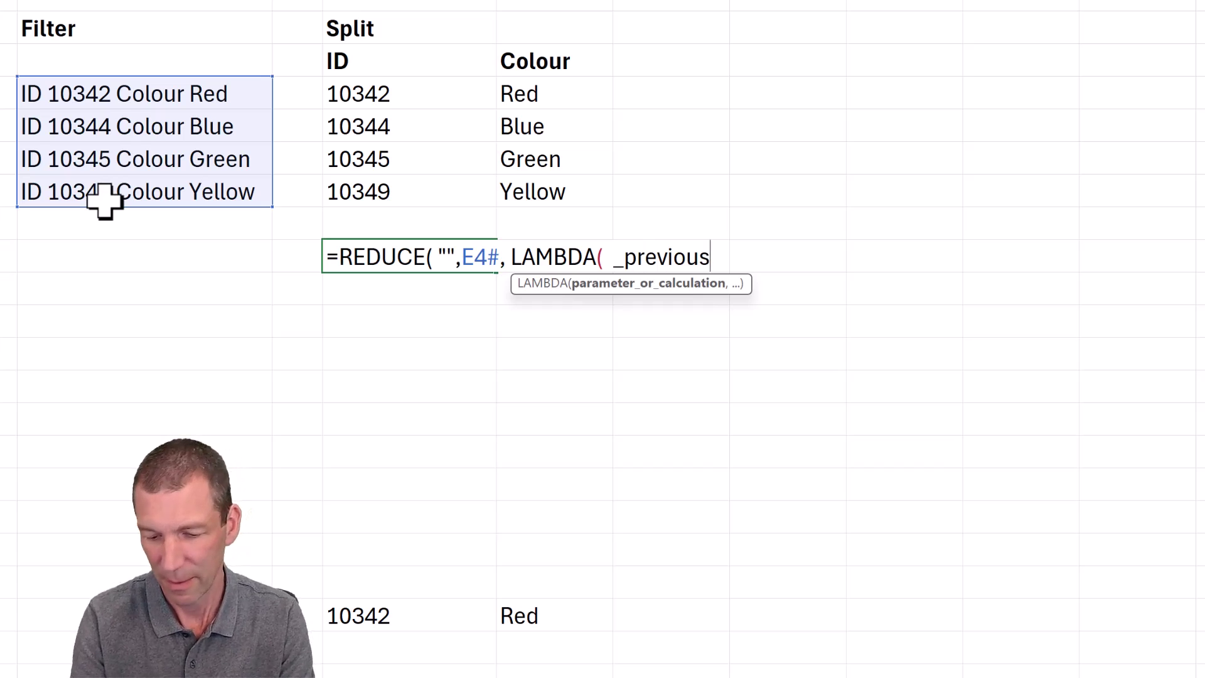
type(",")
type(" _")
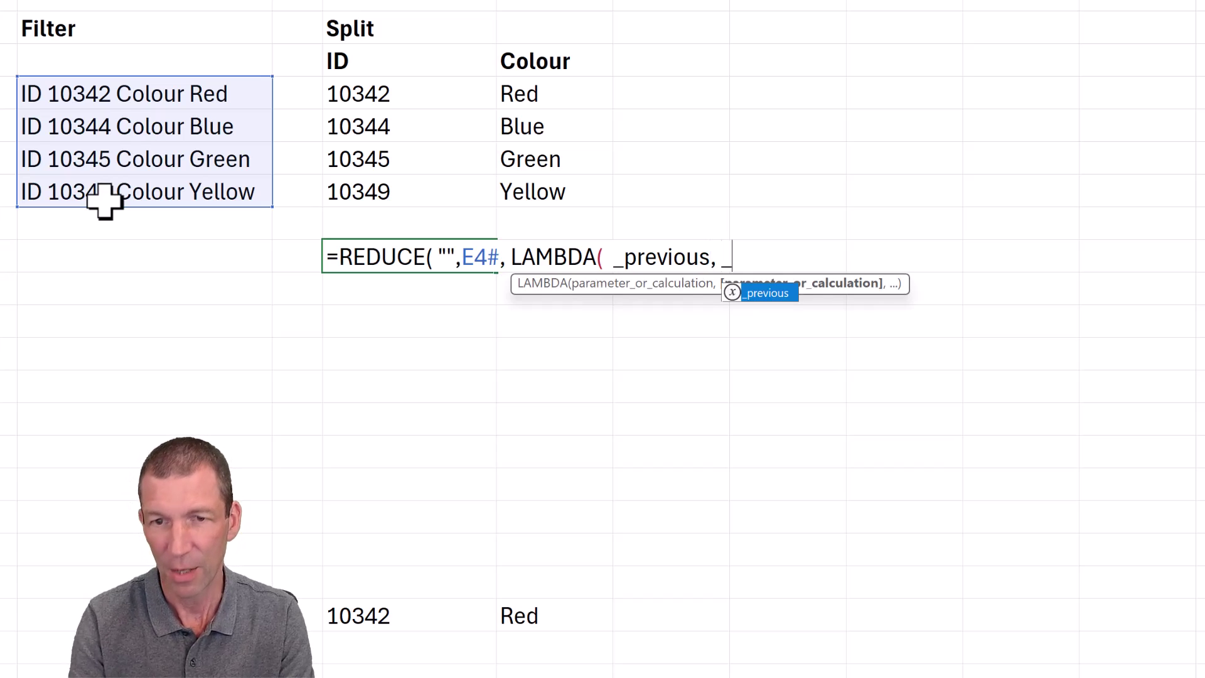
type("each,")
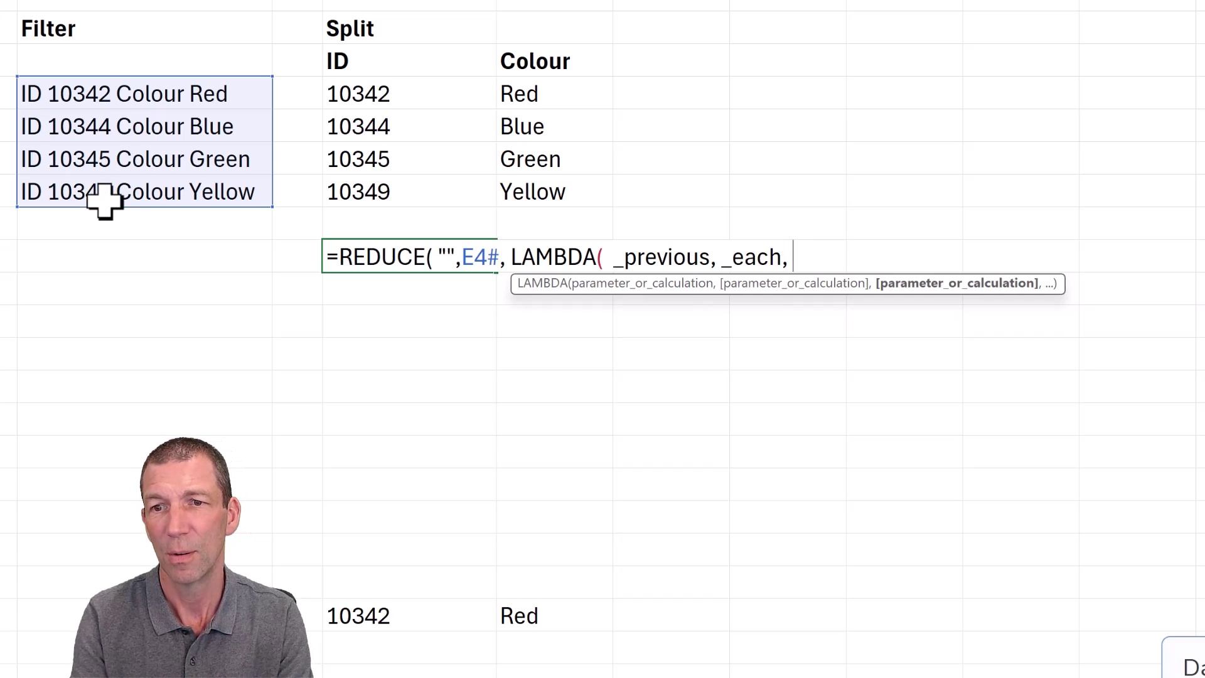
Start the LAMBDA calculation as VSTACK(_previous, using the autocomplete suggestions.
type("VSTA")
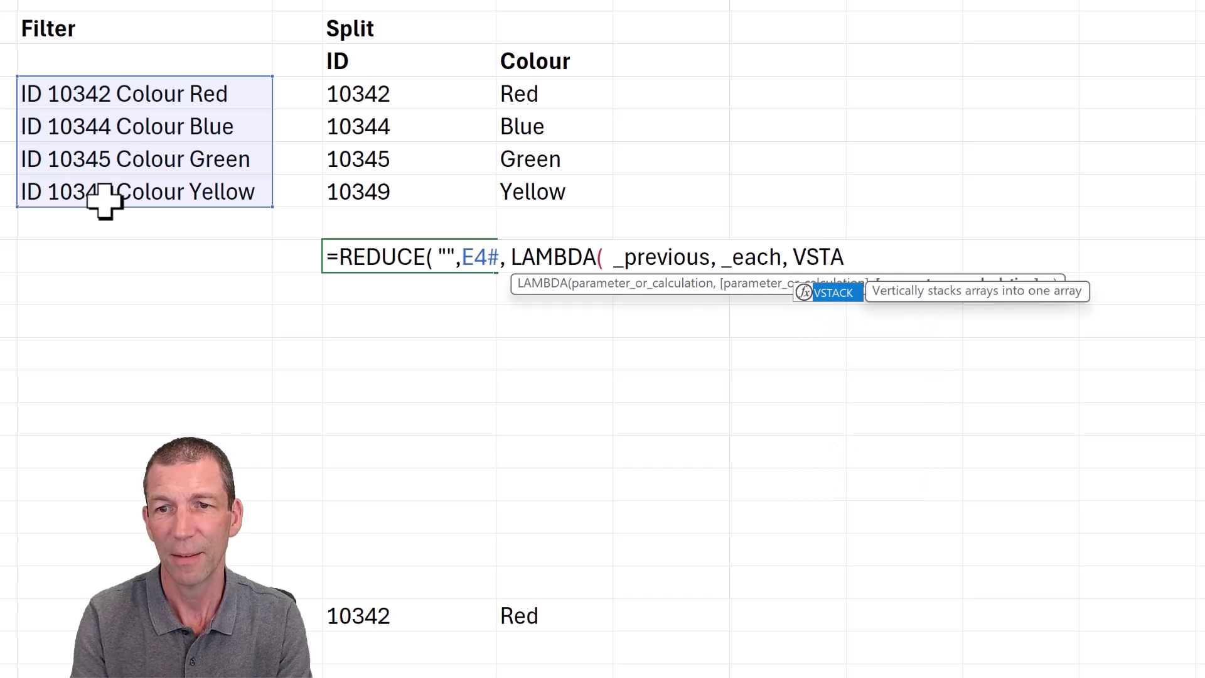
key("Tab")
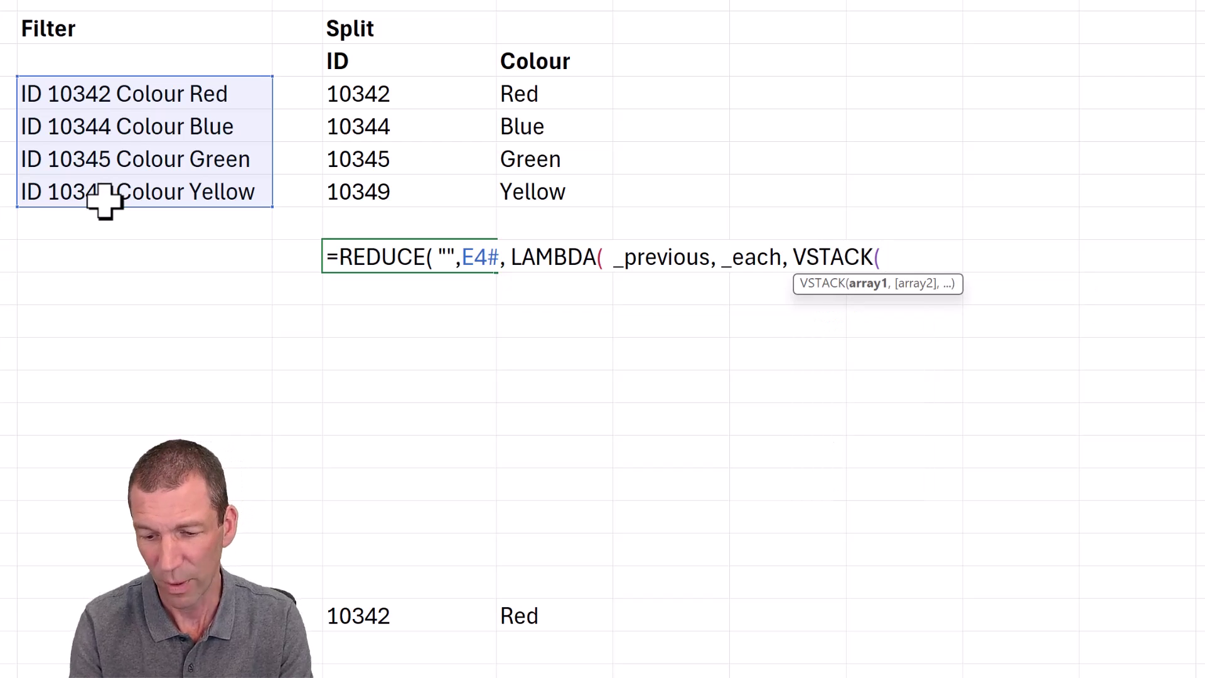
type("_")
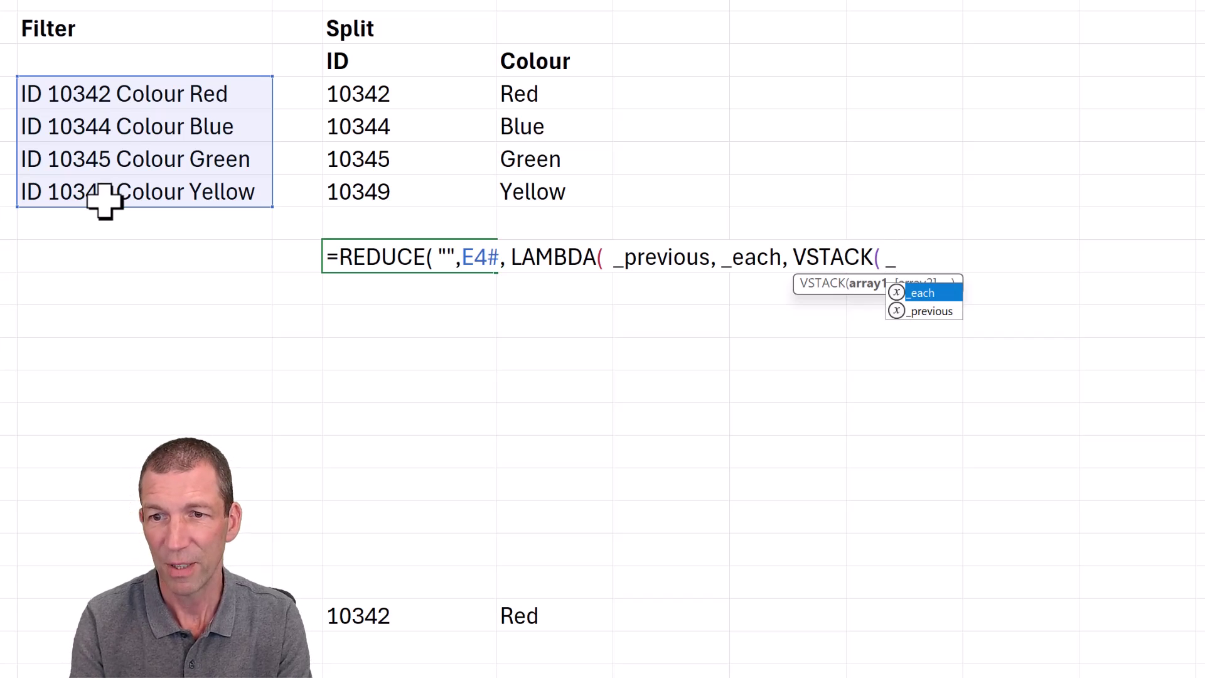
key("Down")
key("Tab")
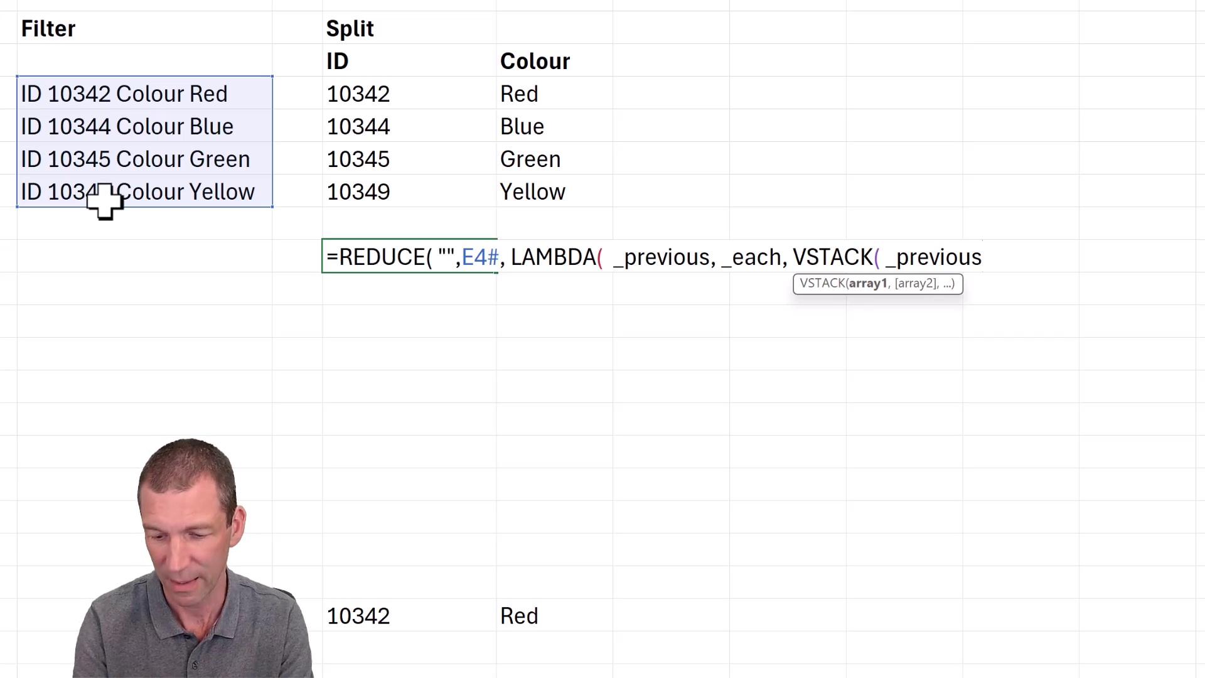
type("m")
key("BackSpace")
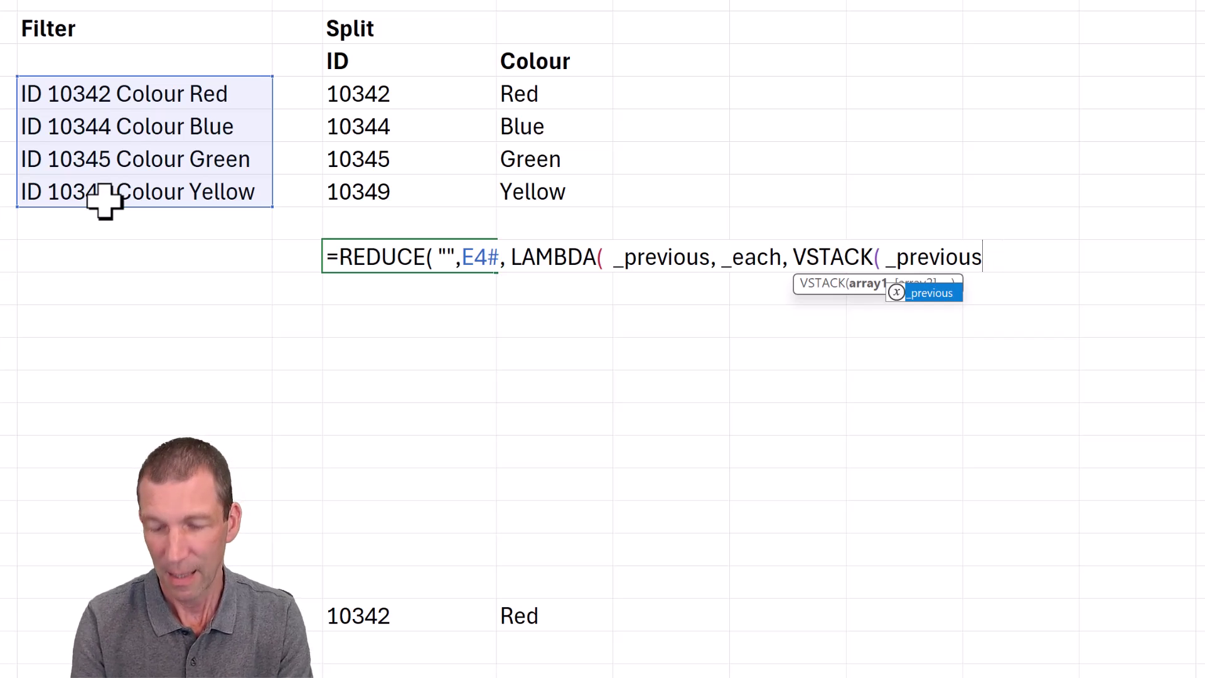
type(",")
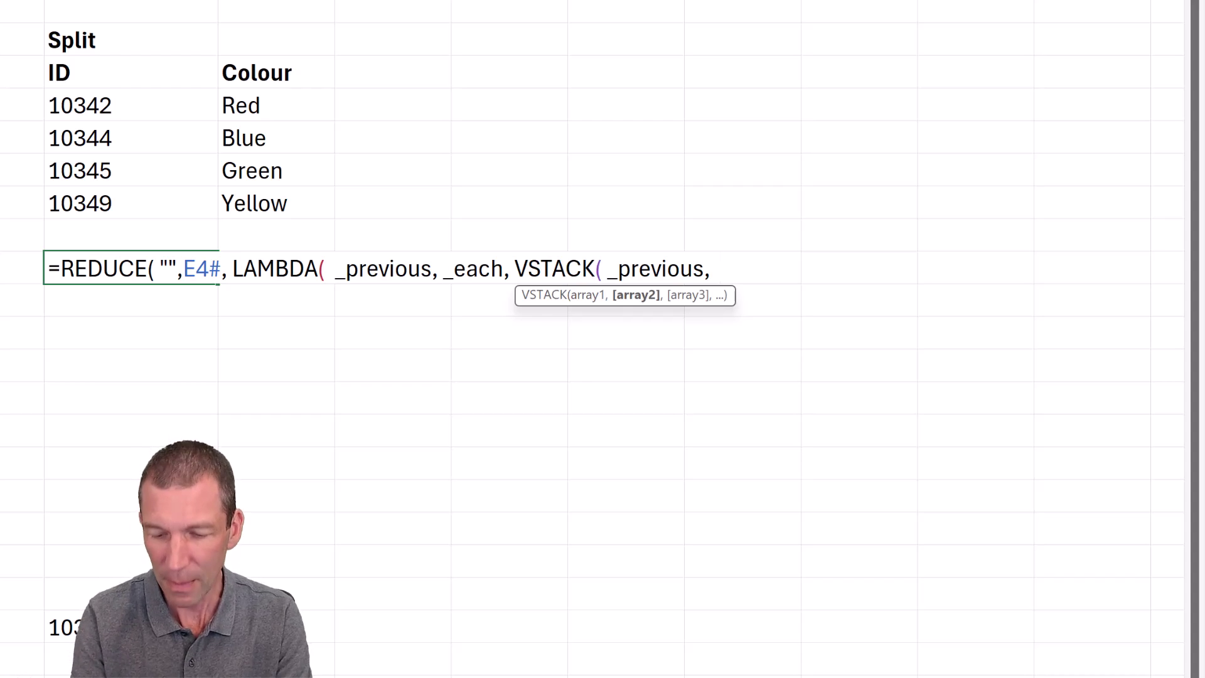
Add CHOOSECOLS(TEXTSPLIT(_each," "),2,4) as VSTACK's second array and close the brackets.
type("TEX")
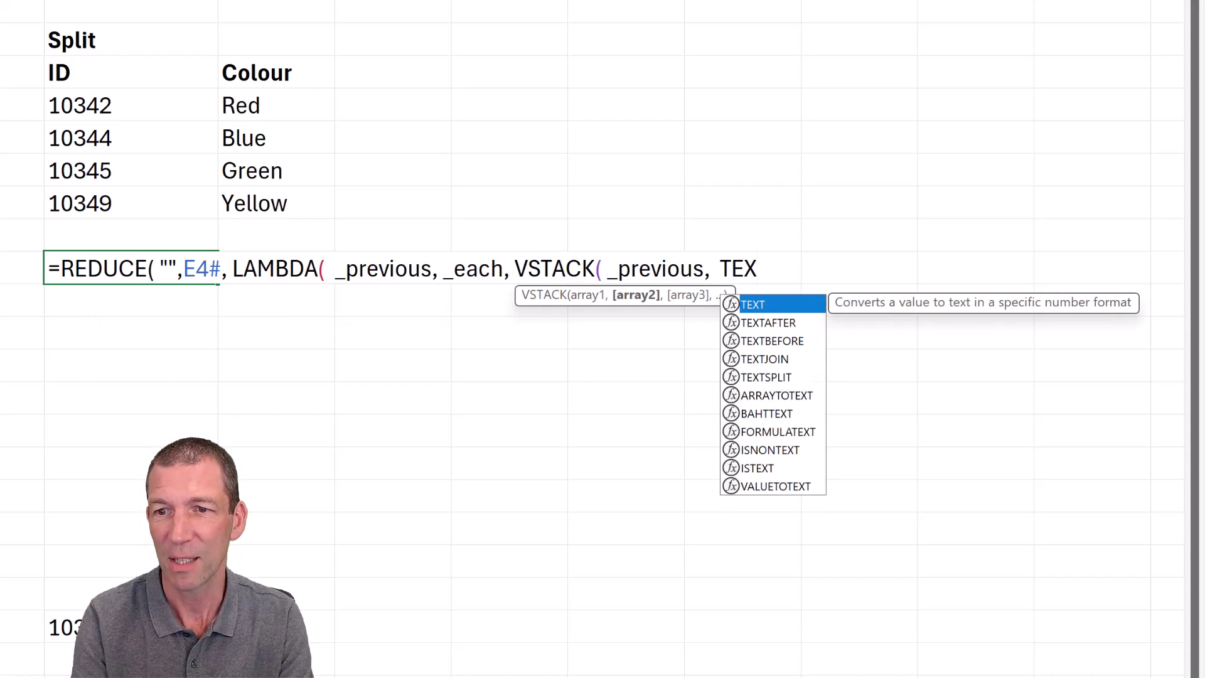
key("BackSpace")
key("BackSpace")
key("BackSpace")
type("CHOO")
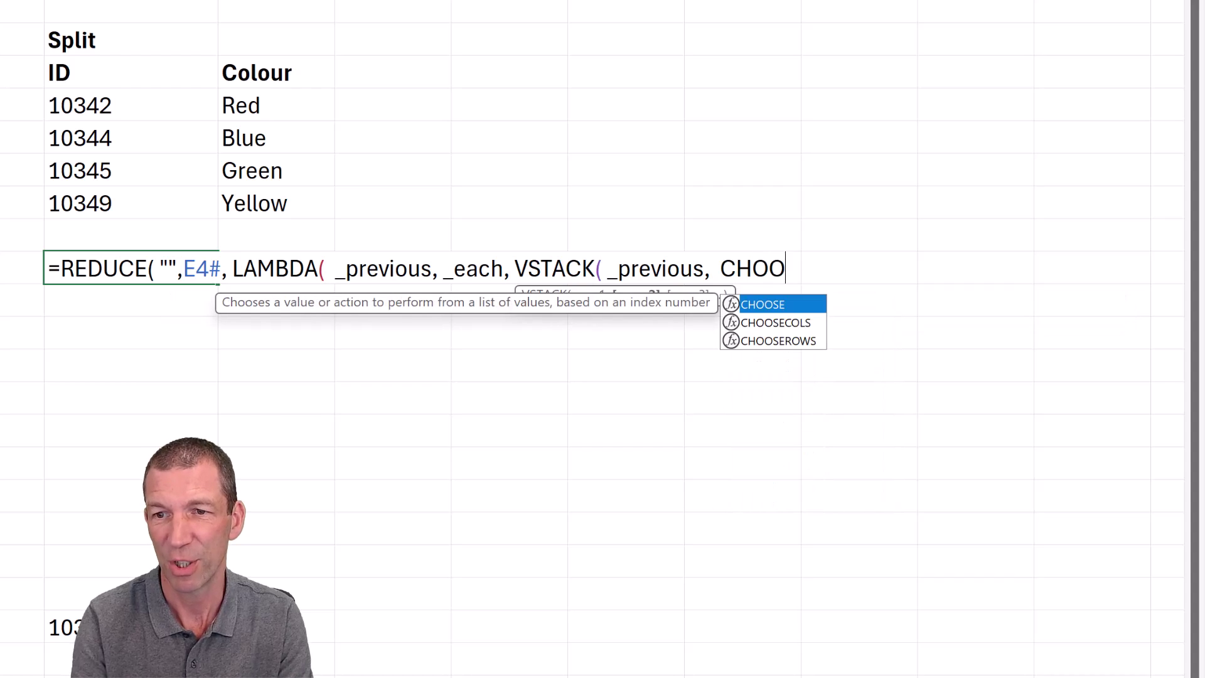
key("Down")
key("Tab")
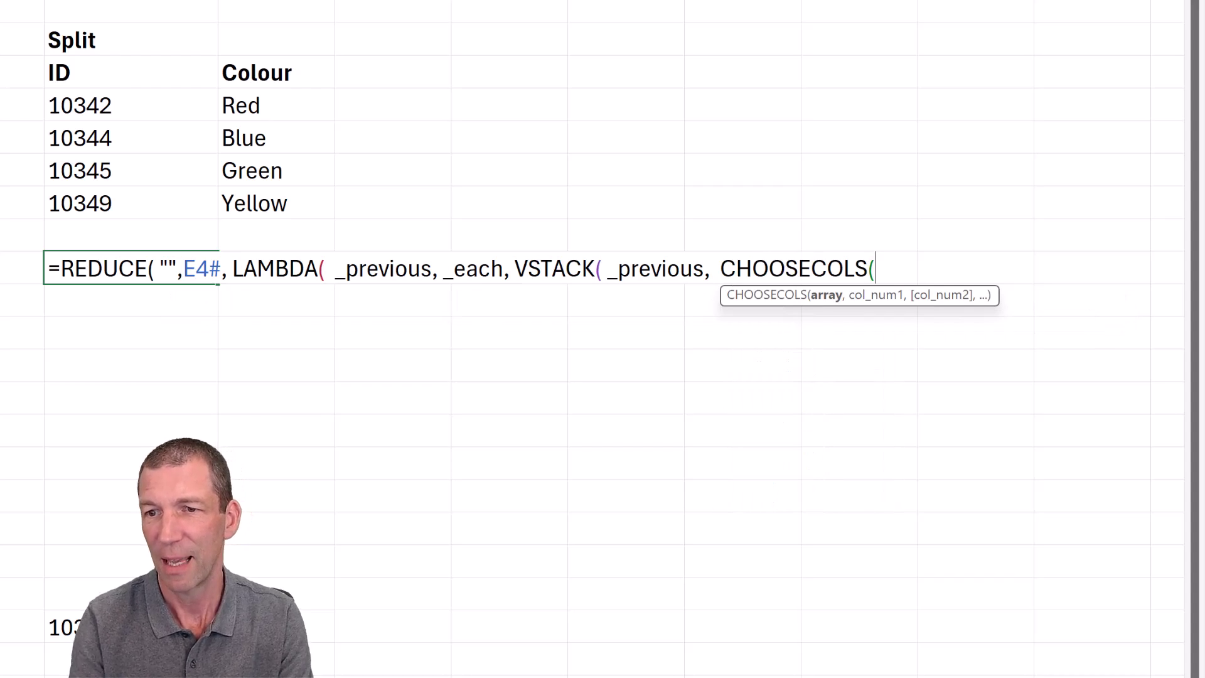
type("TEX")
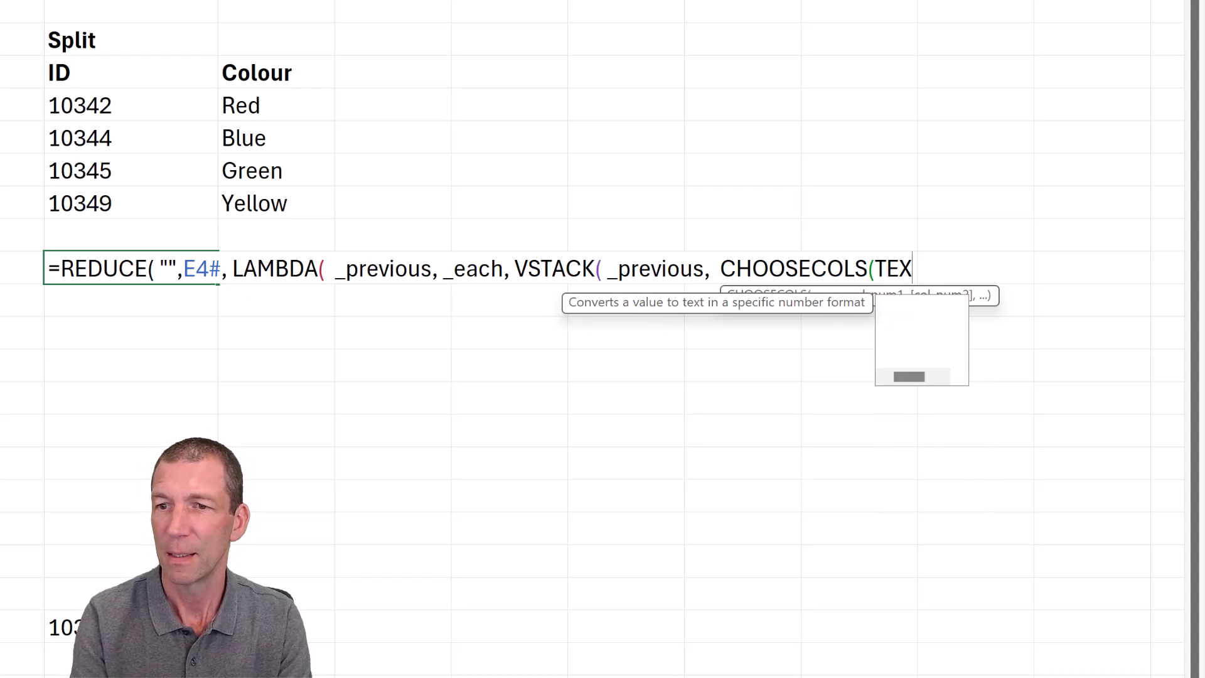
key("Down")
key("Down")
key("Down")
key("Down")
key("Tab")
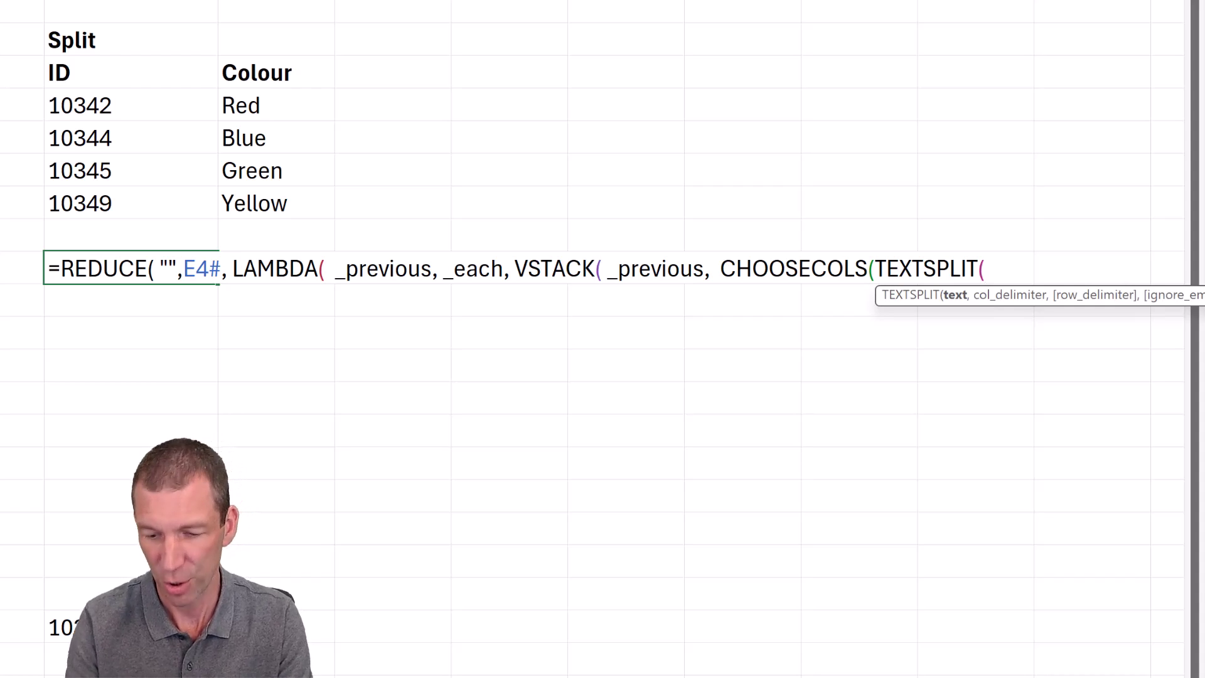
type("_each")
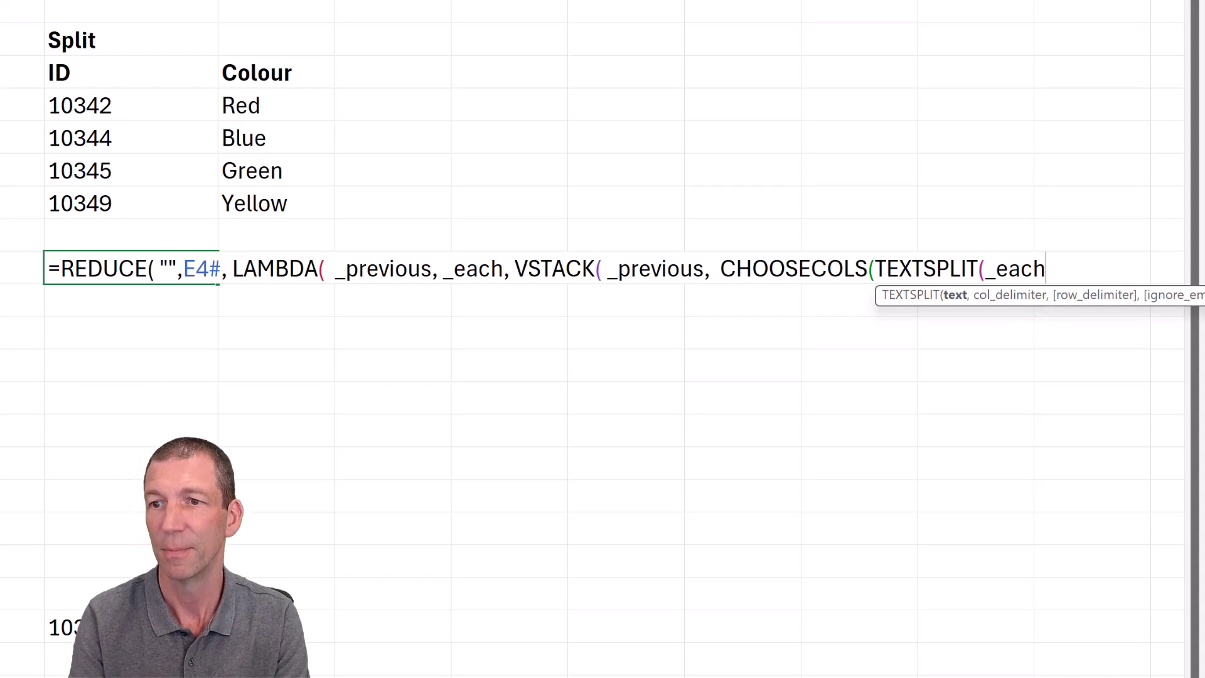
type(",")
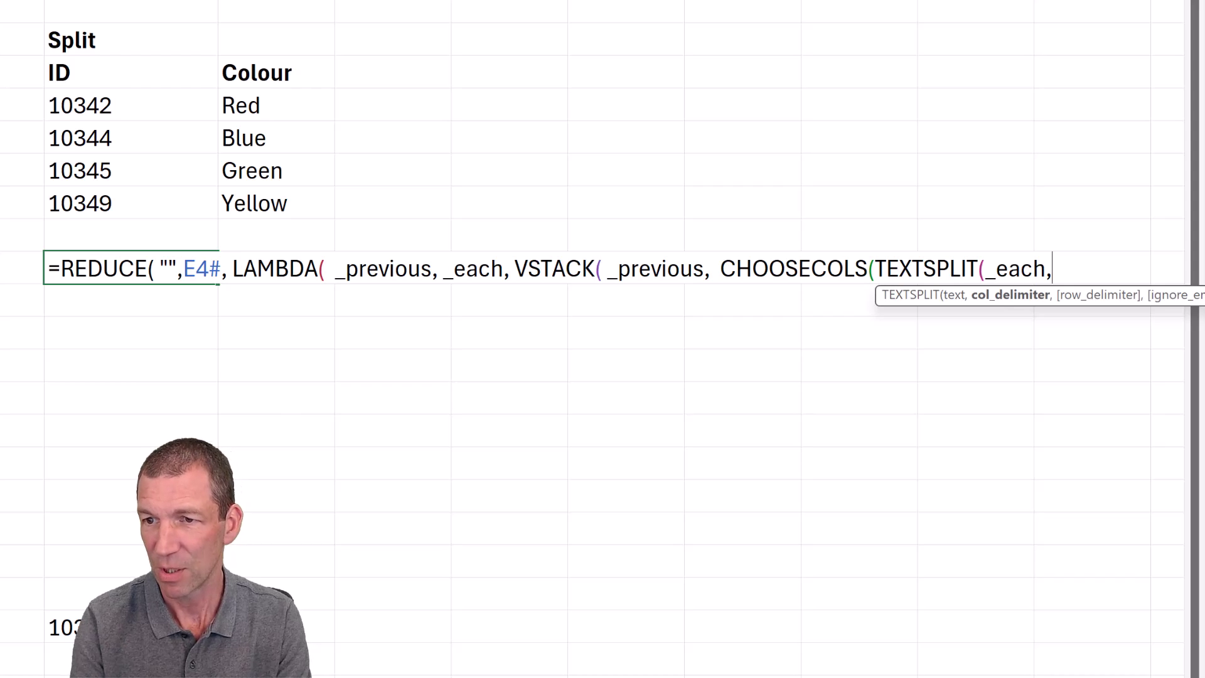
type("\"")
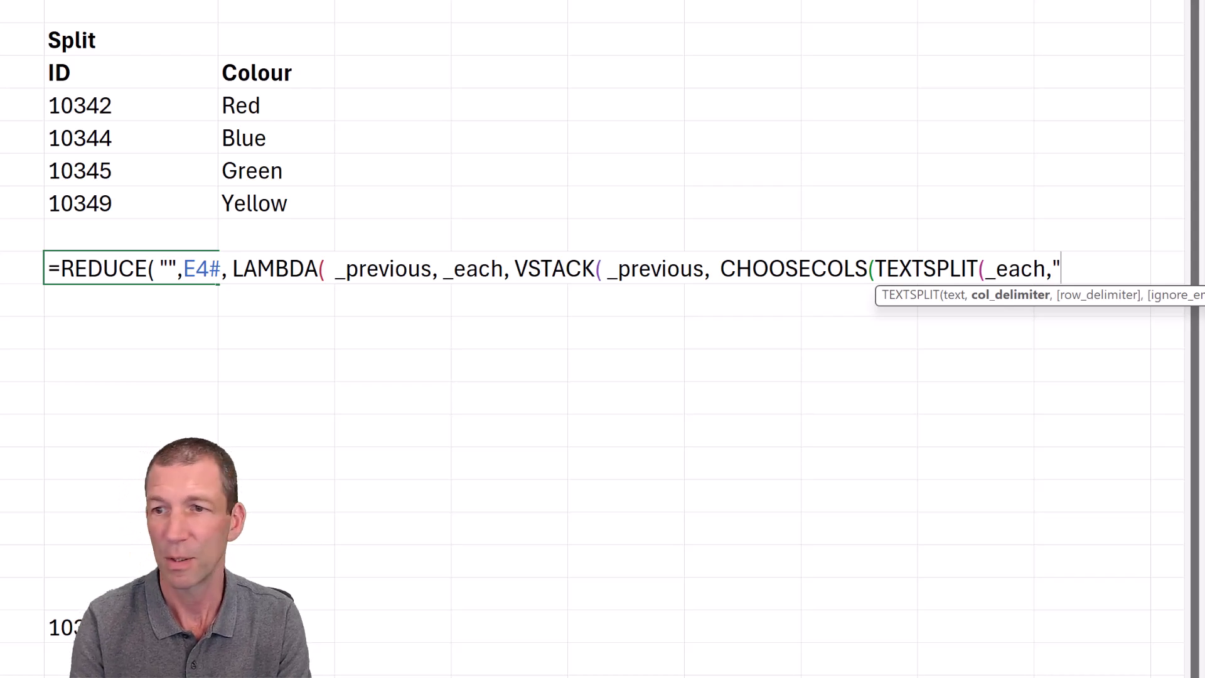
type(" \"")
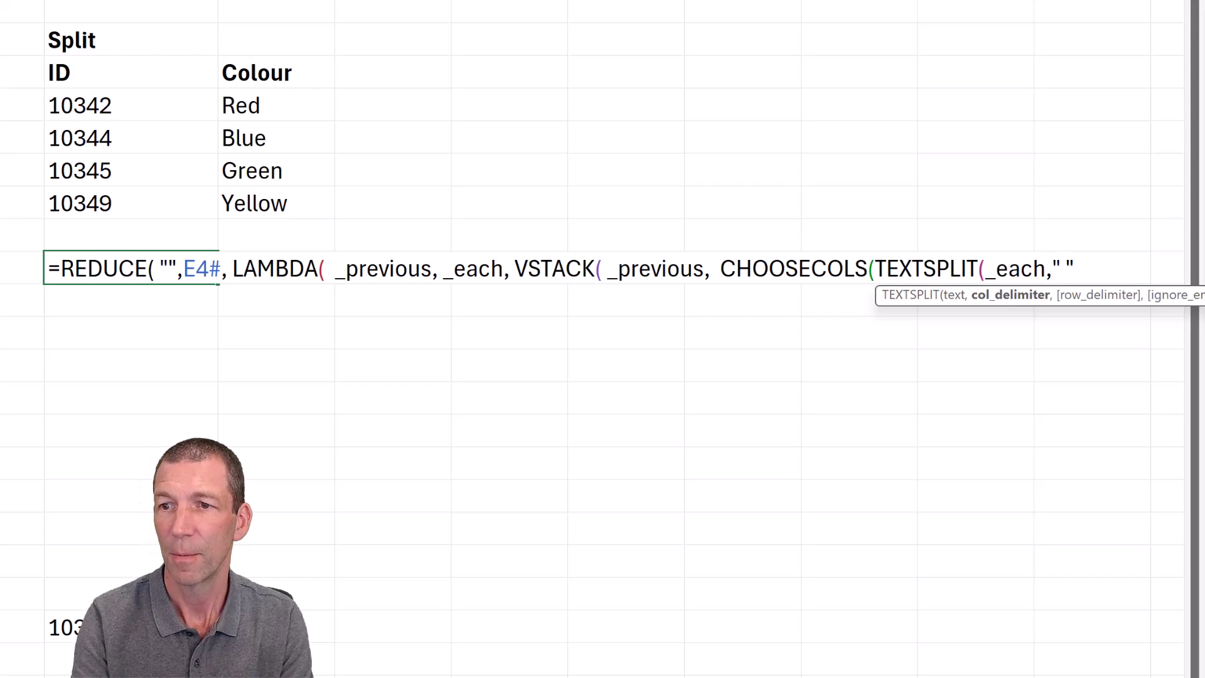
type("),")
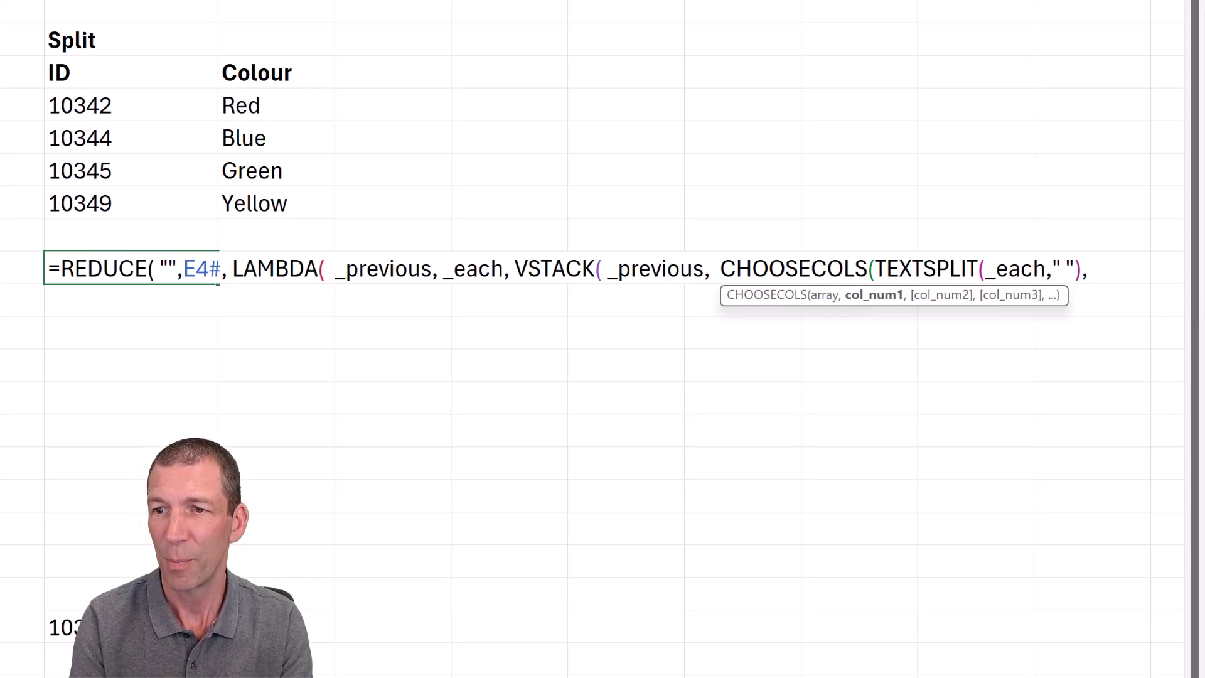
type("2,4)")
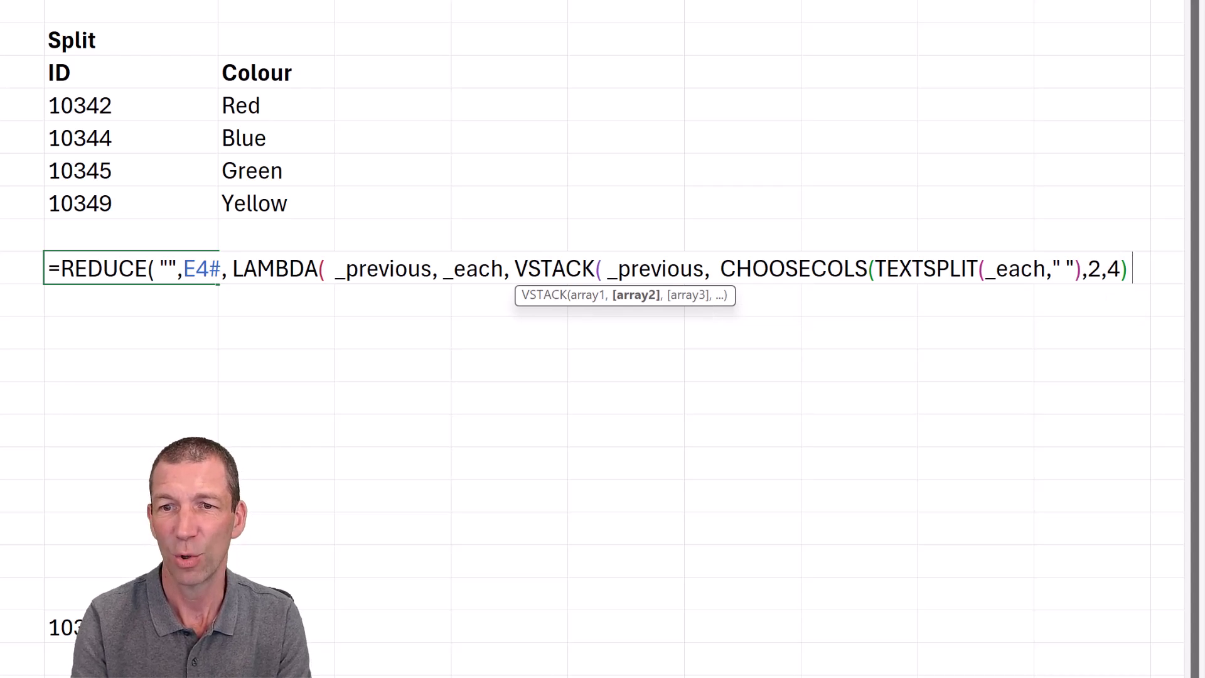
type(" )")
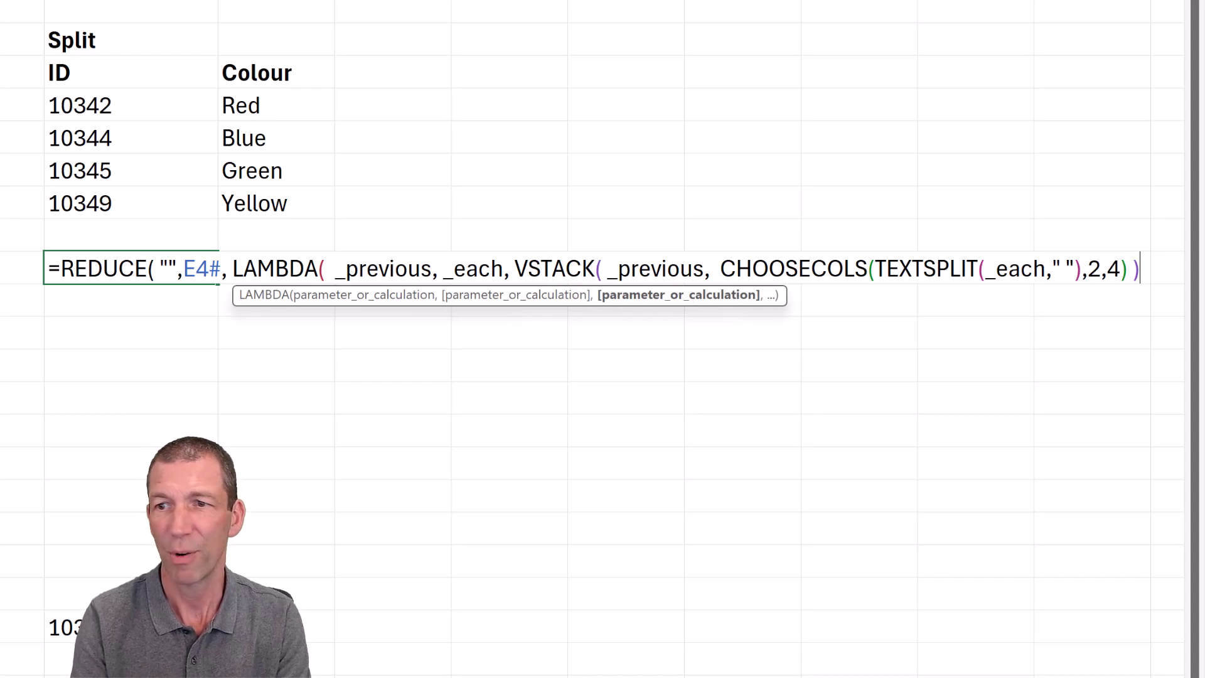
Commit the REDUCE formula, accepting Excel's suggested correction, and check its result.
key("Return")
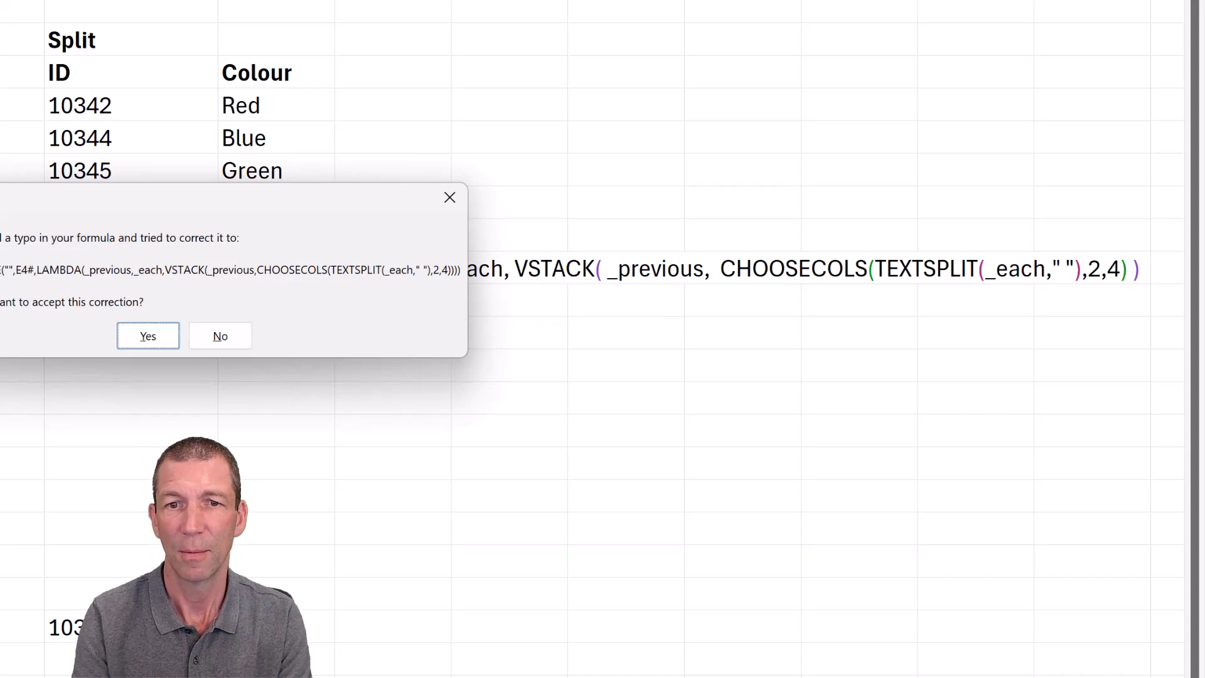
key("Return")
key("Up")
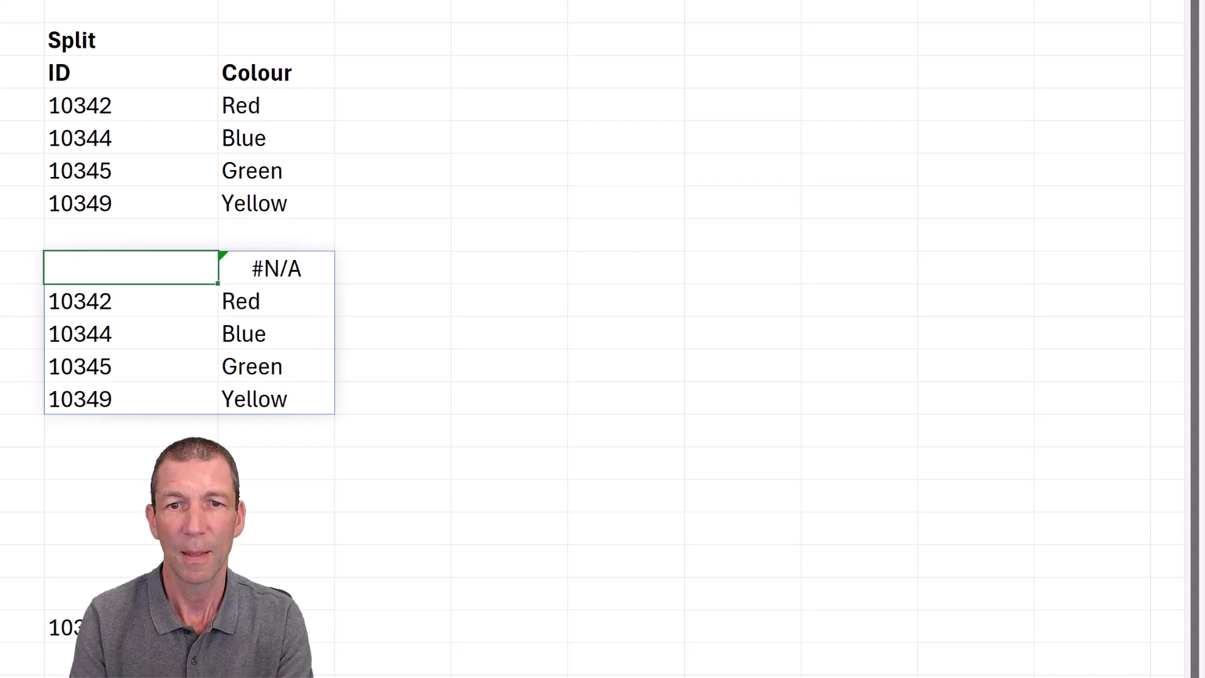
key("F2")
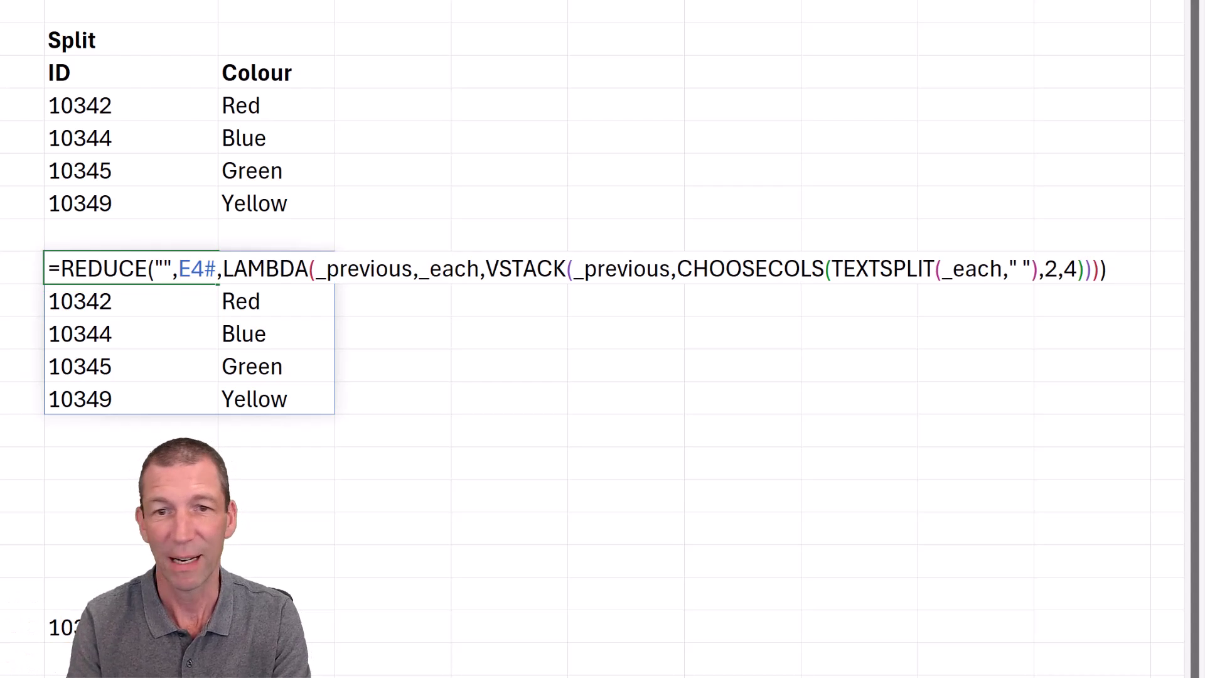
key("Escape")
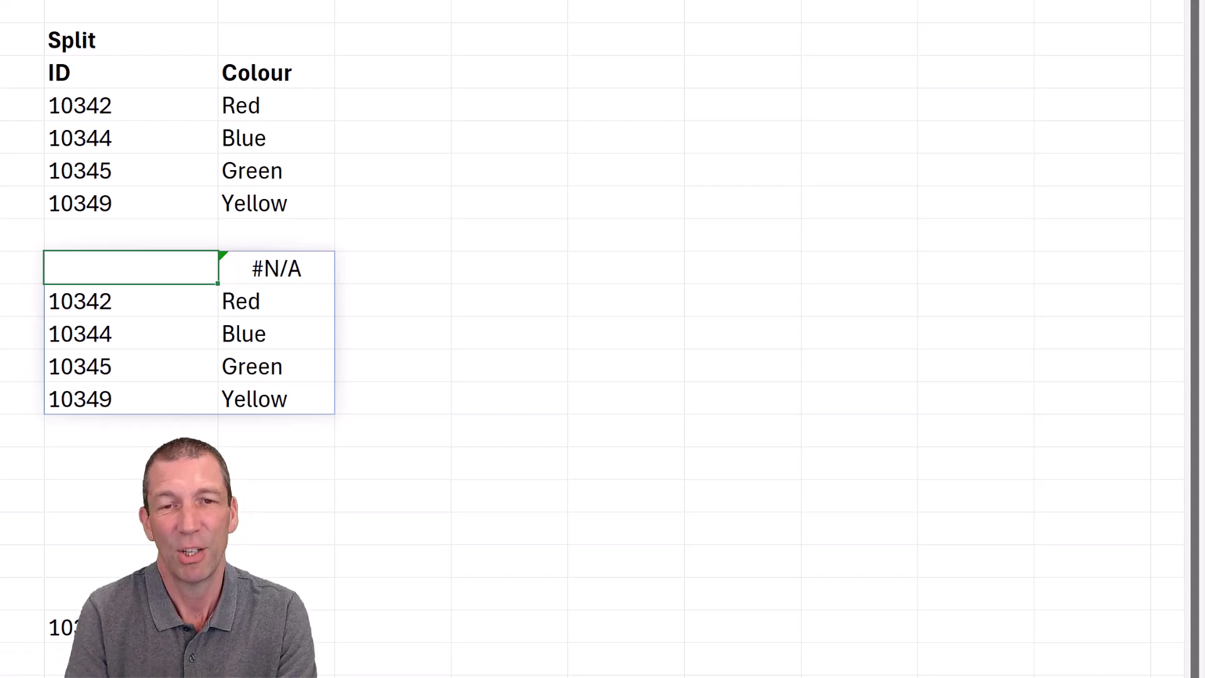
Wrap the formula in DROP(...,1) to remove the blank first row.
key("F2")
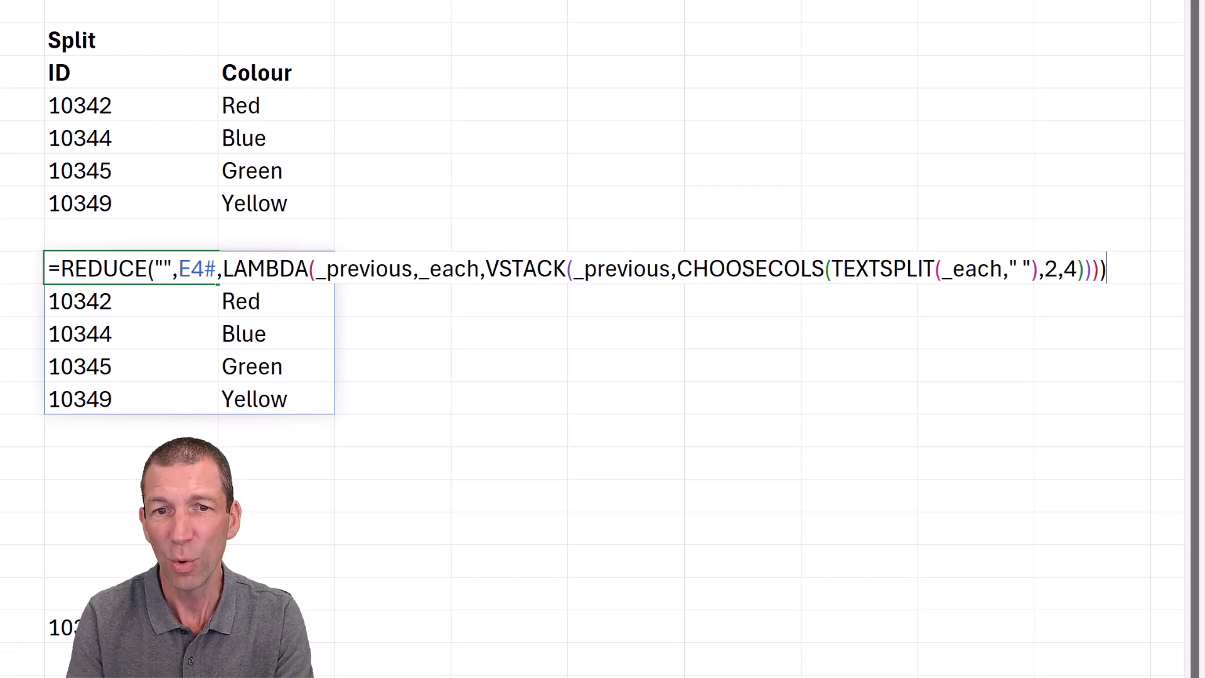
left_click(57, 268)
type("DROP")
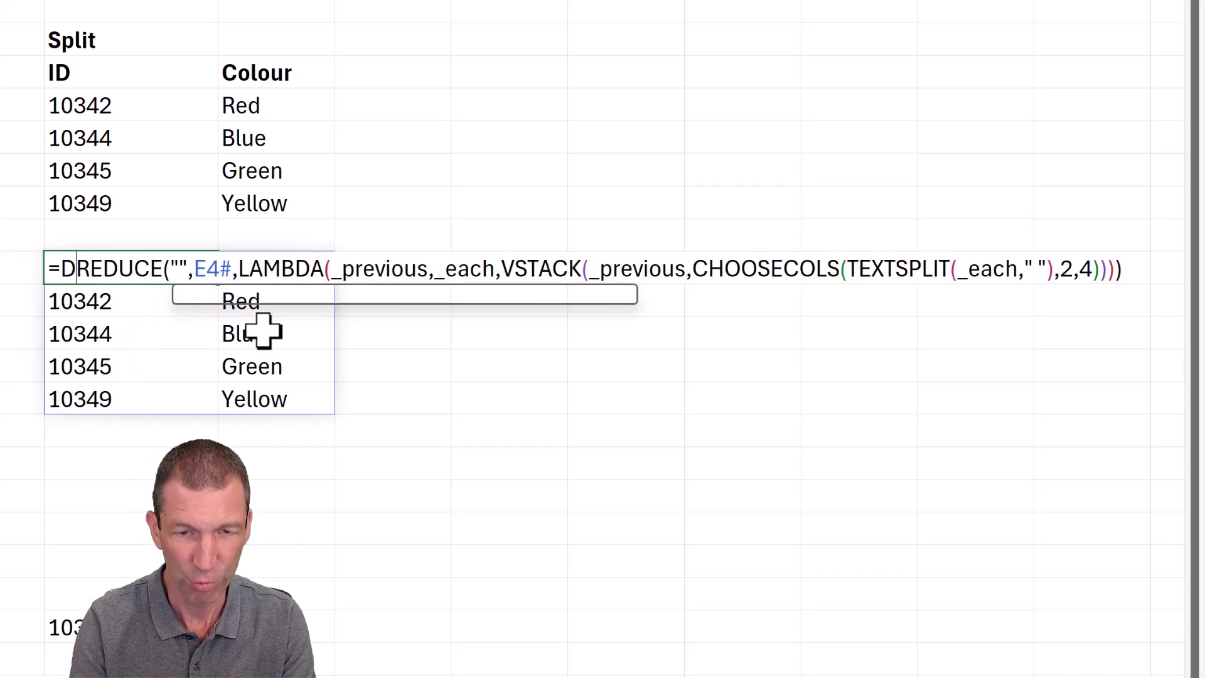
type("(")
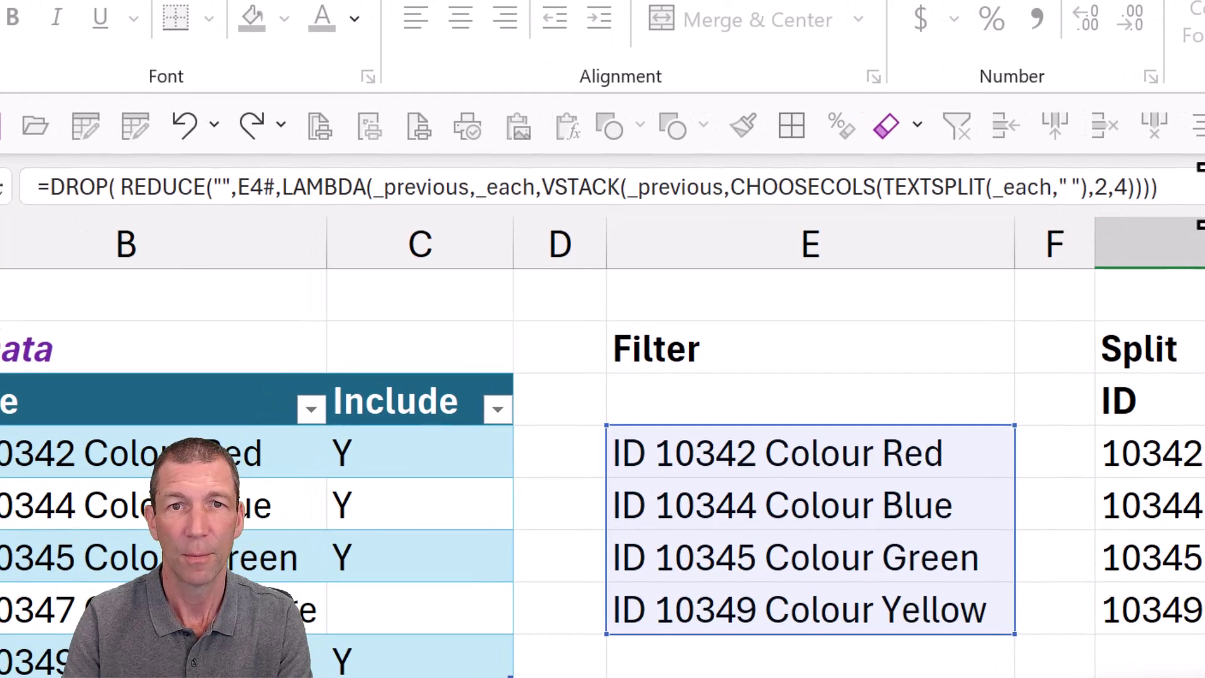
left_click(1158, 187)
type("),1")
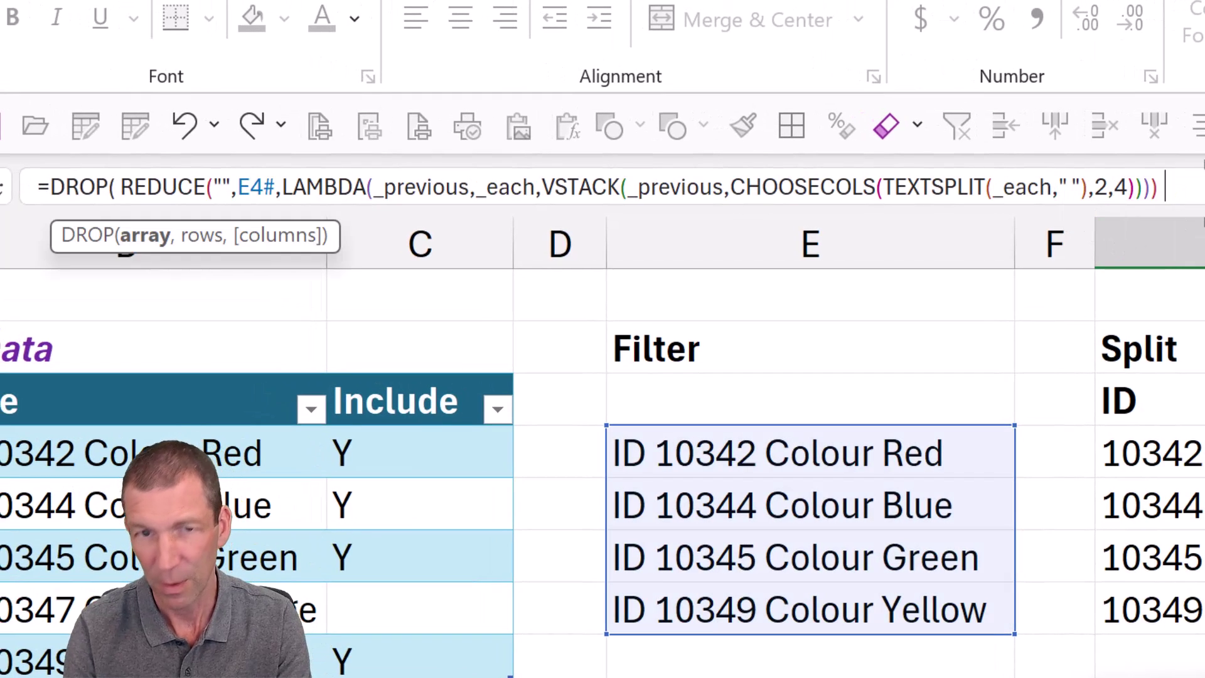
type(")")
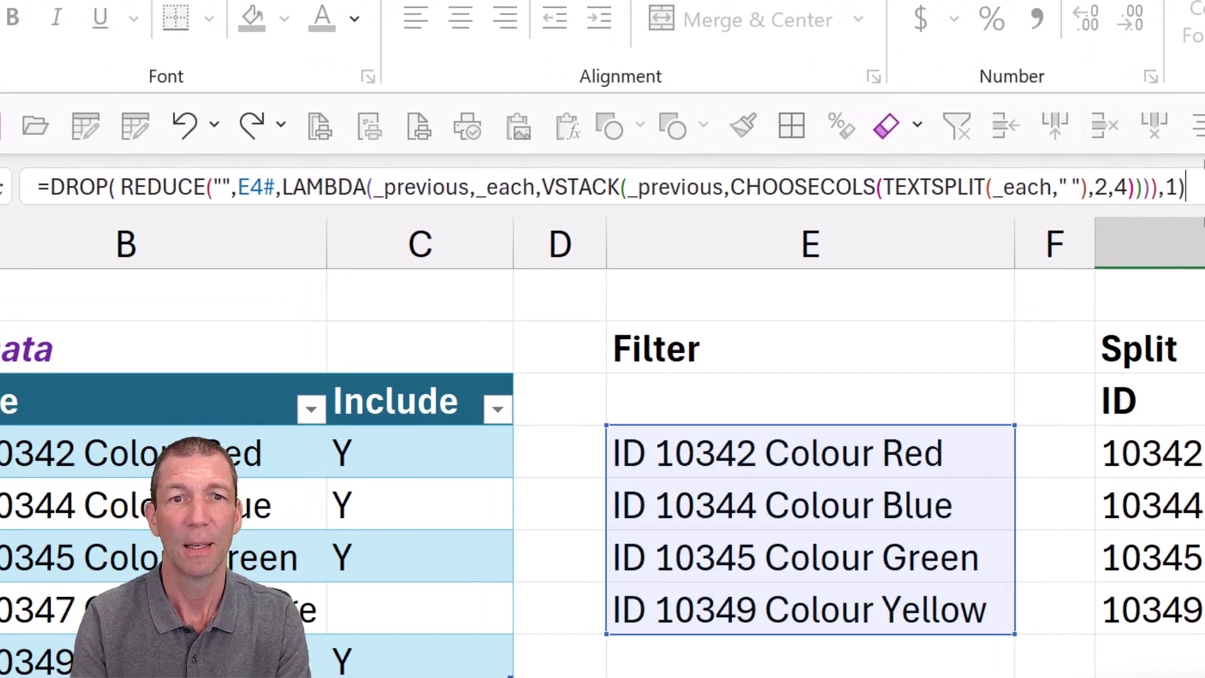
key("ctrl+Return")
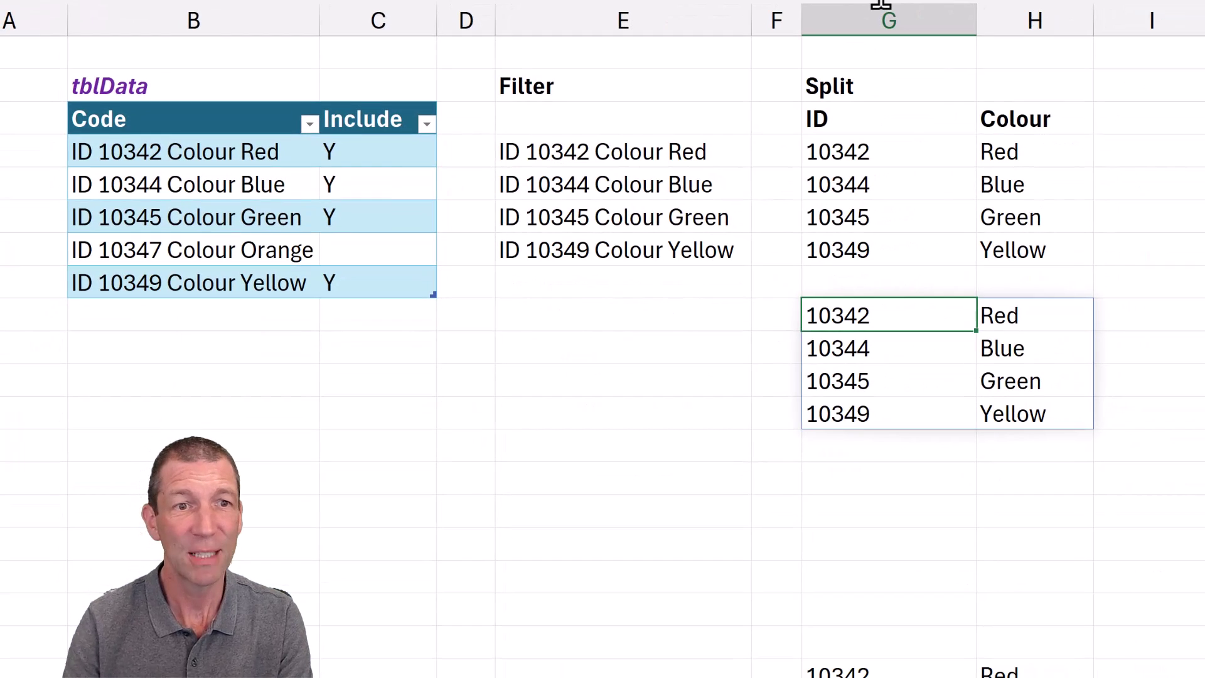
Clear the Include flag for 10344 Blue and flag 10347 Orange with Y.
left_click(359, 190)
key("Delete")
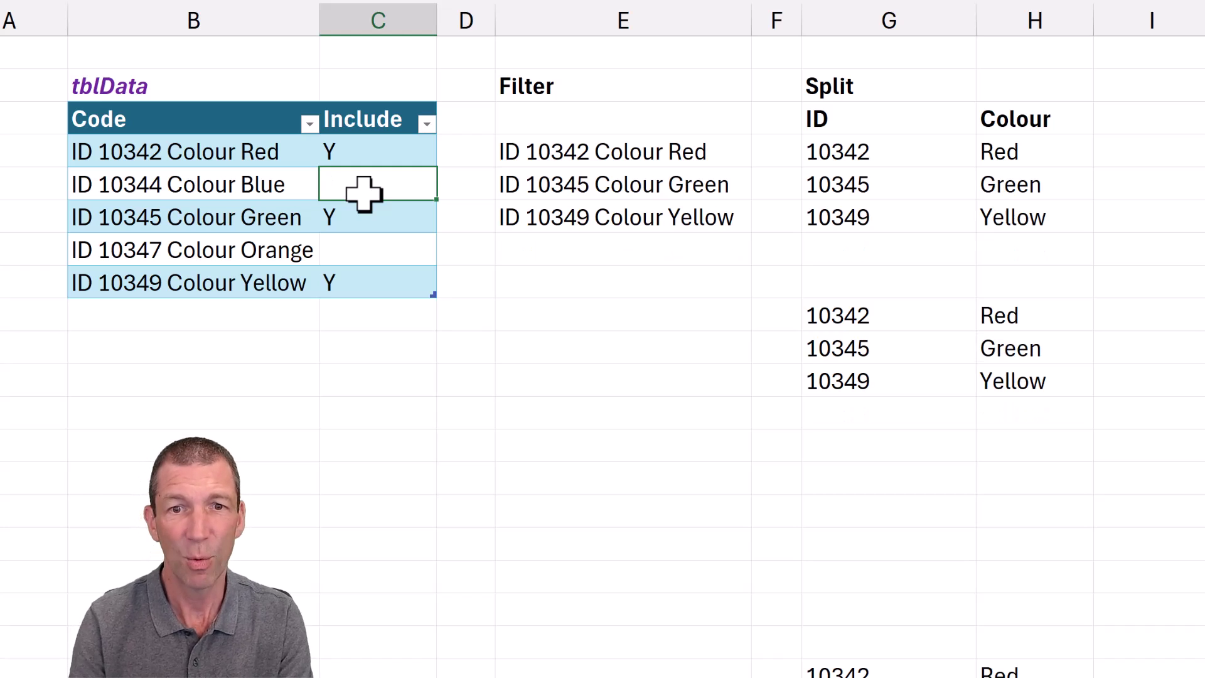
key("Down")
key("Down")
type("Y")
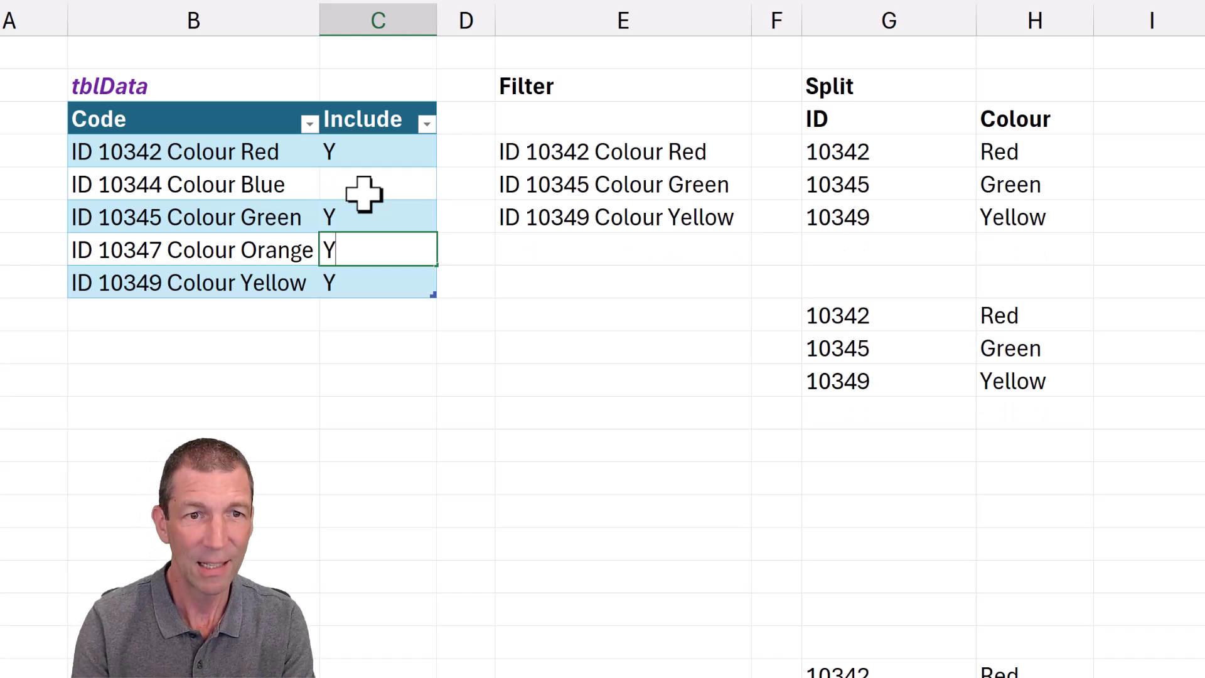
key("Return")
Test re-including 10344 Blue with Y, then delete its flag again.
key("Up")
key("Up")
key("Up")
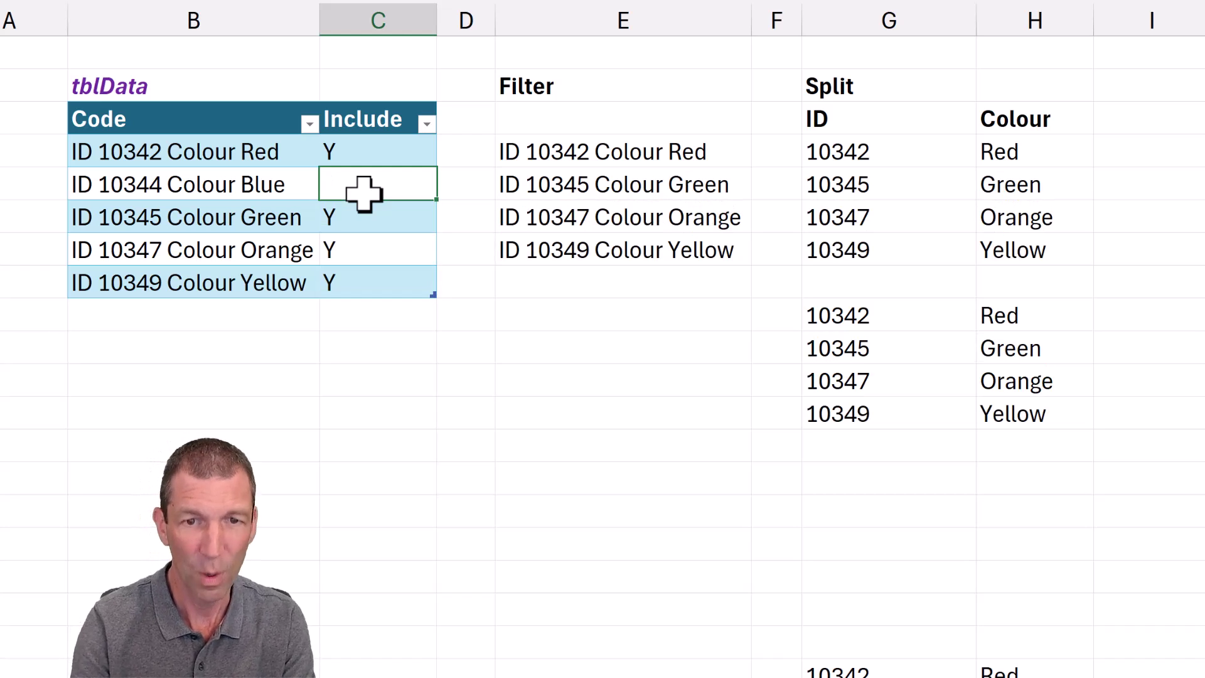
type("Y")
key("Return")
left_click(364, 193)
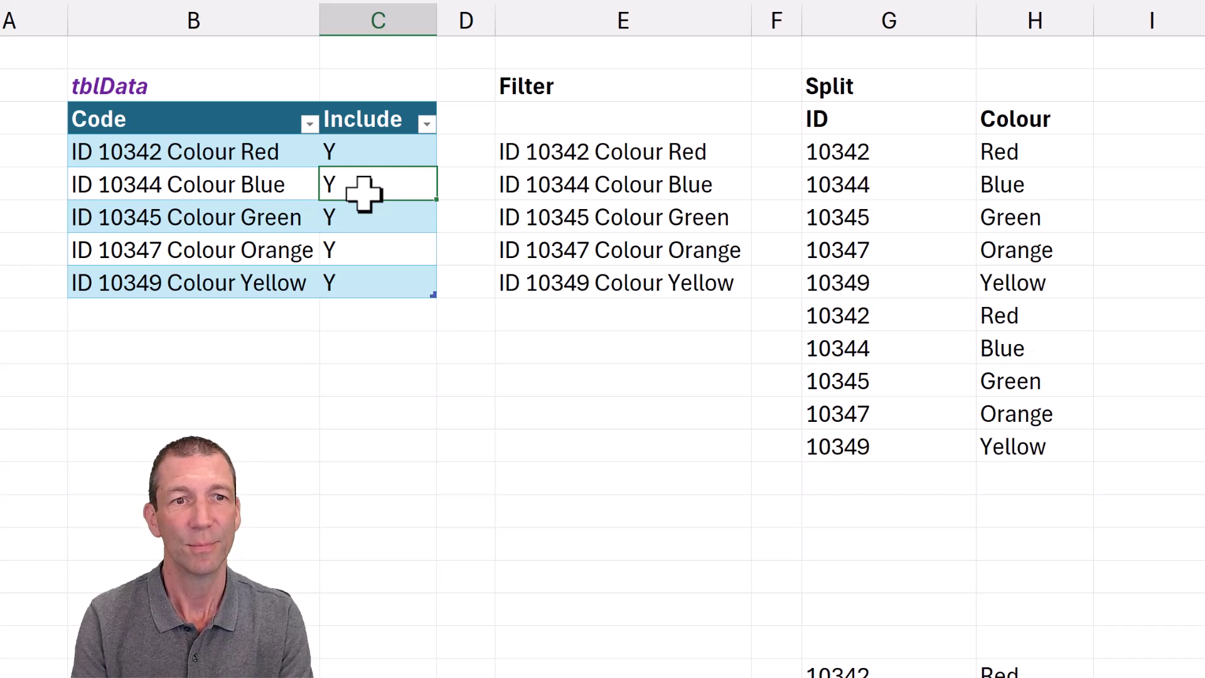
key("Delete")
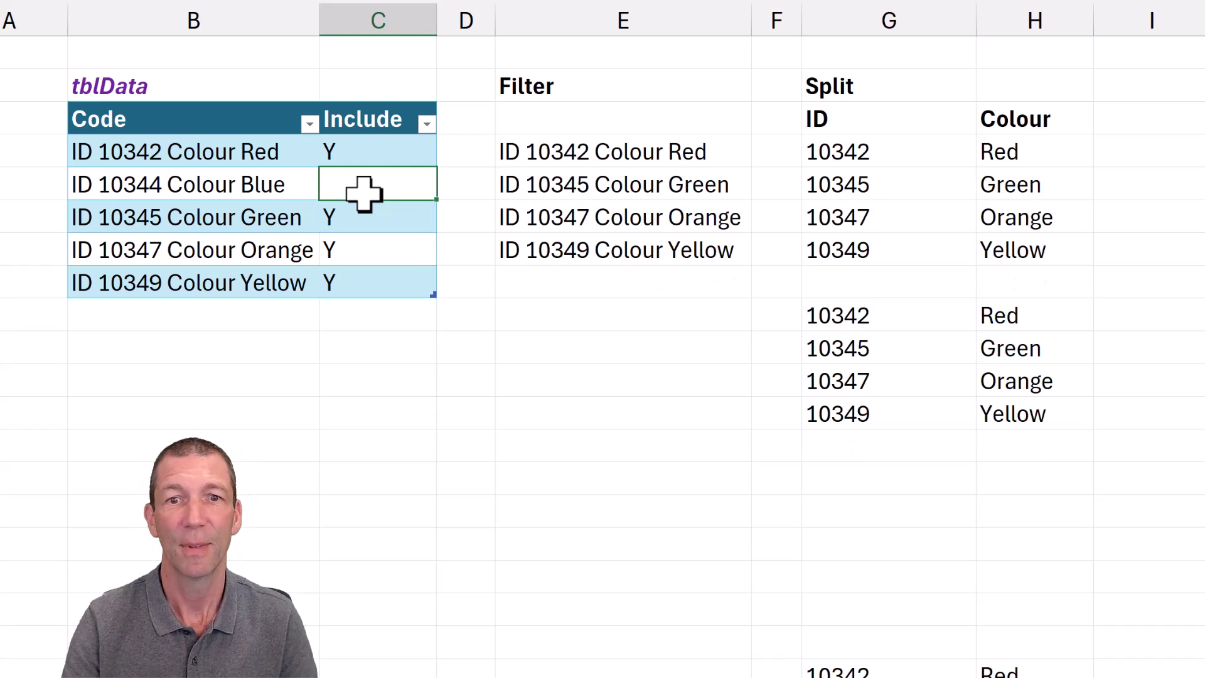
left_click(900, 306)
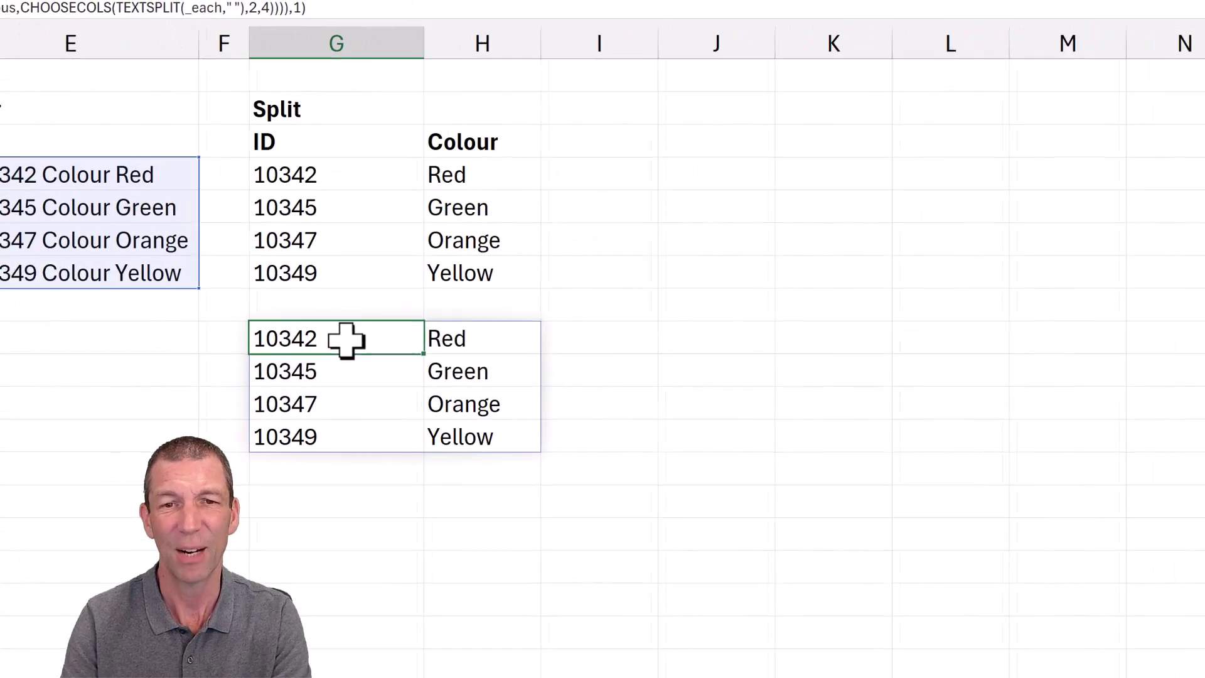
Copy G9's indented formula from Excel Labs' formatted formula editor.
double_click(346, 339)
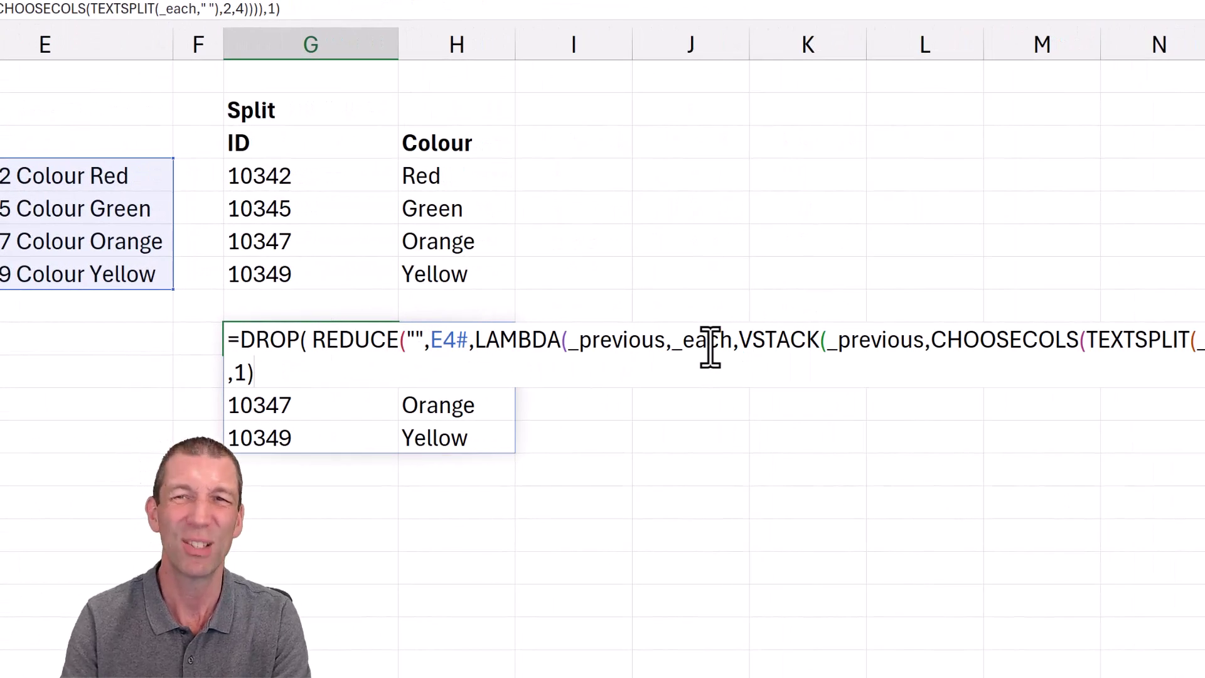
key("Escape")
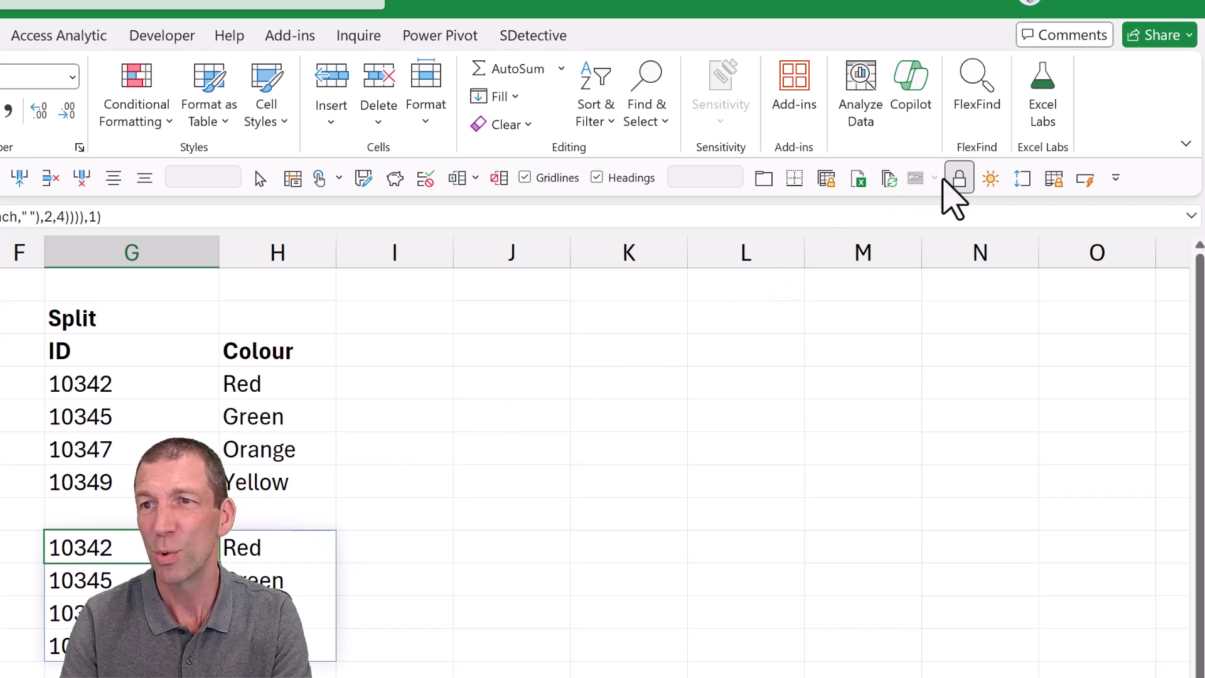
left_click(1039, 88)
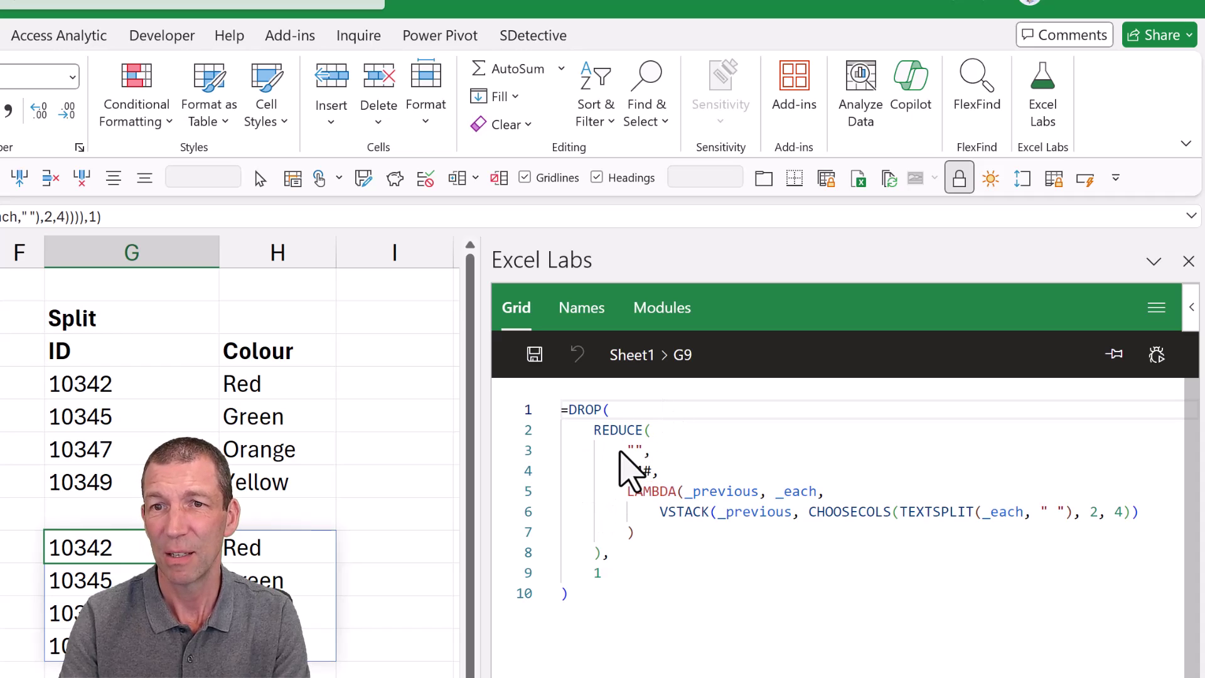
left_click(633, 618)
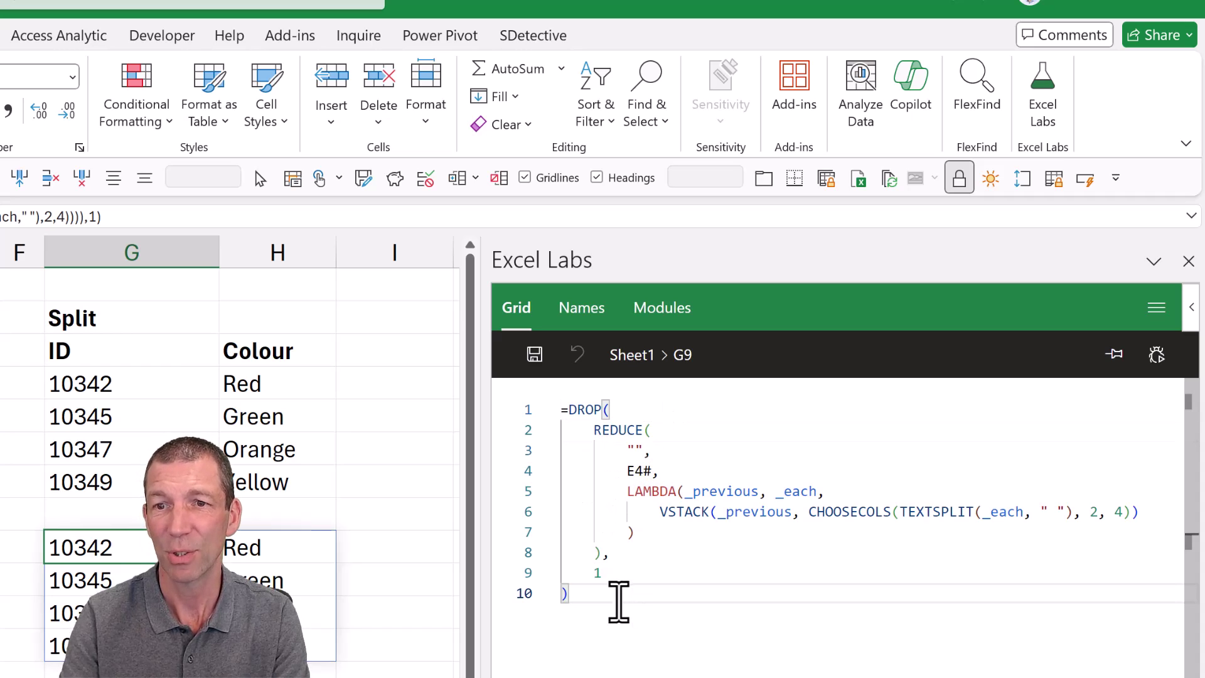
left_click_drag(619, 603, 515, 370)
key("ctrl+c")
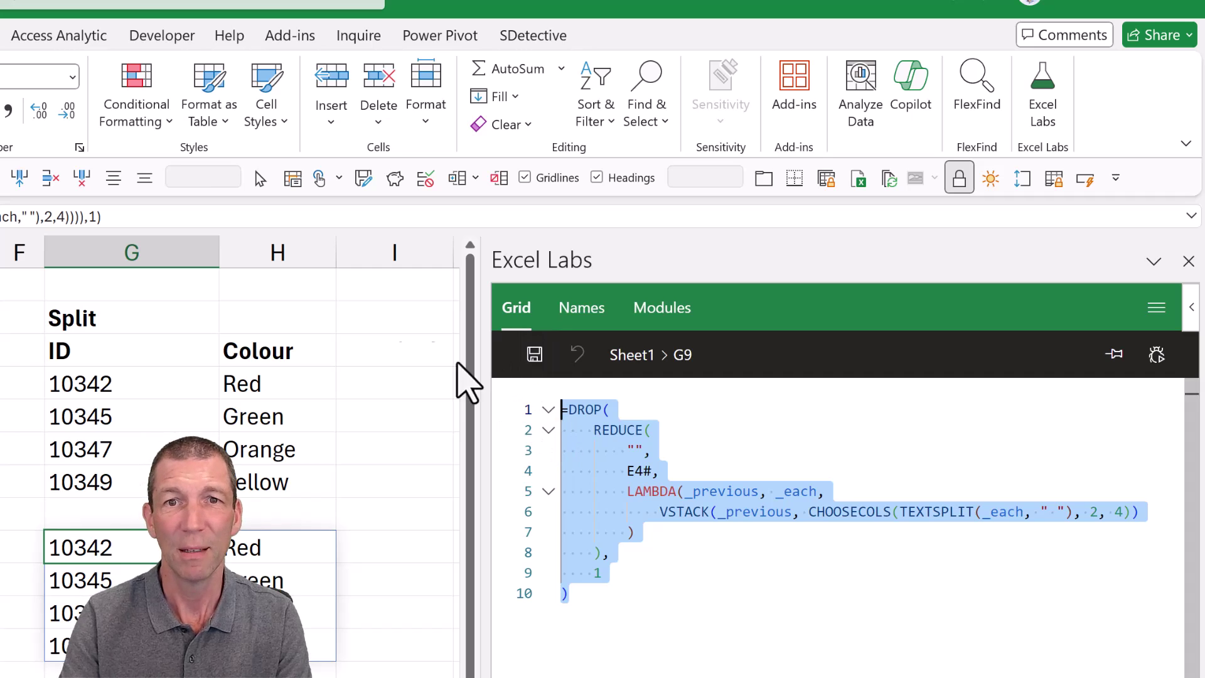
Paste the multi-line formula over G9's single-line DROP/REDUCE formula and commit it.
double_click(113, 551)
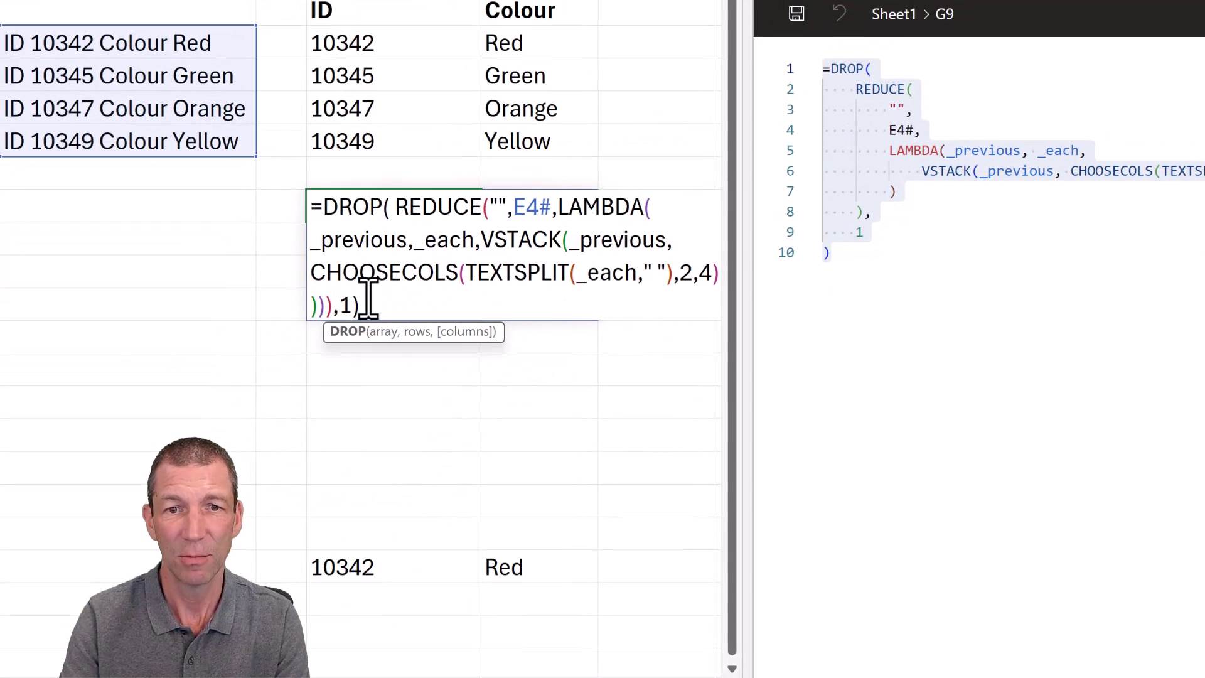
left_click_drag(369, 301, 247, 174)
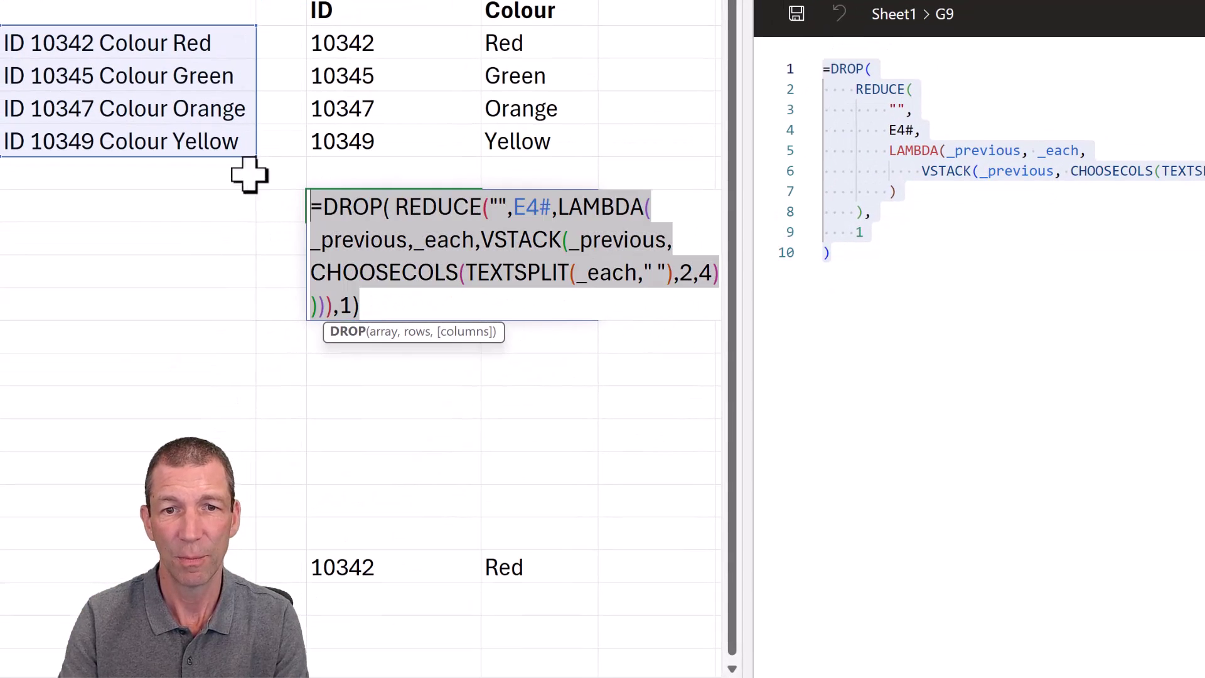
key("ctrl+v")
key("Return")
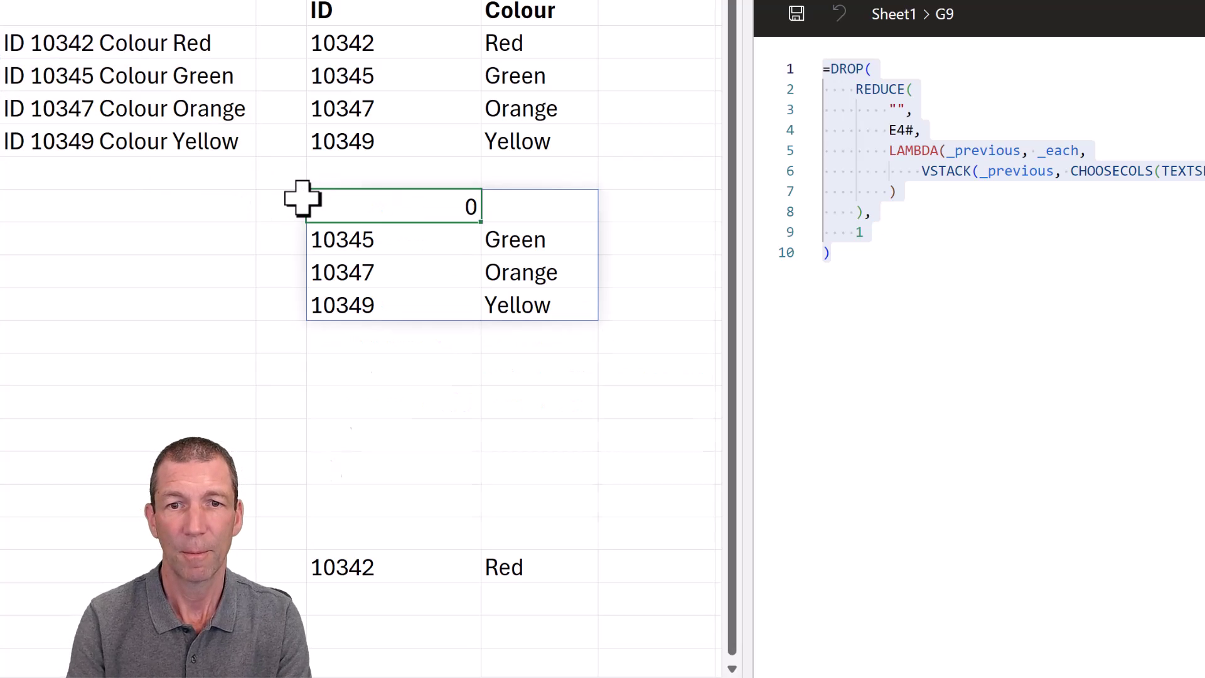
key("Up")
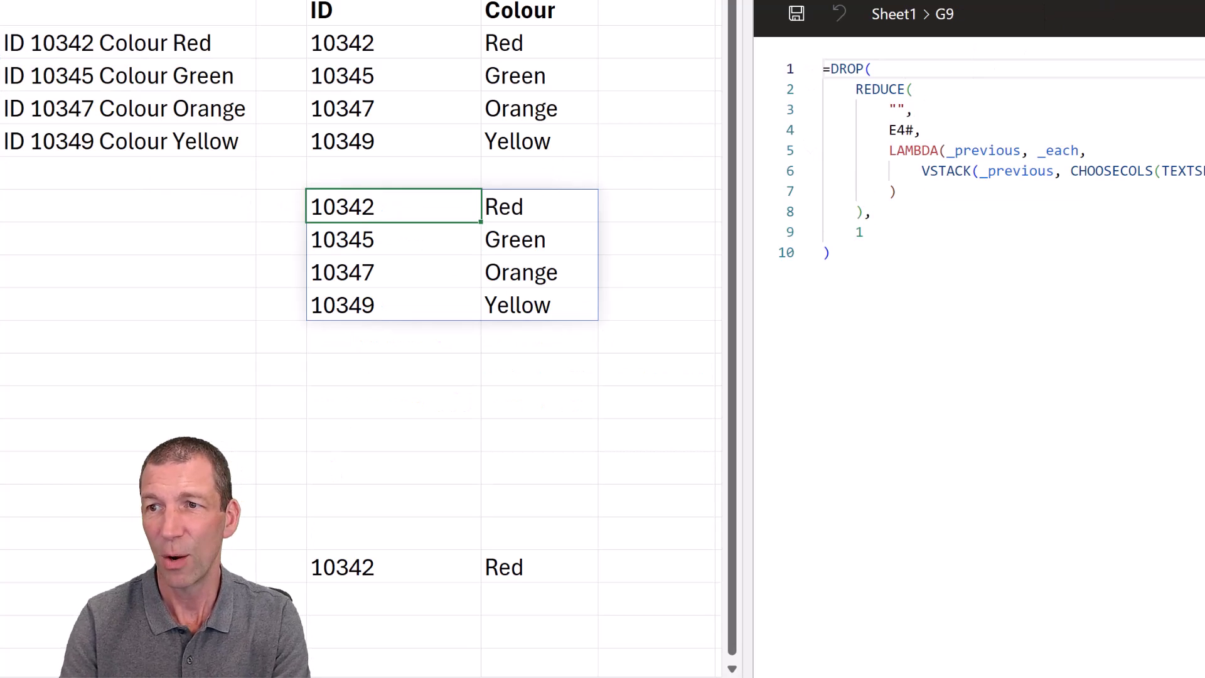
key("F2")
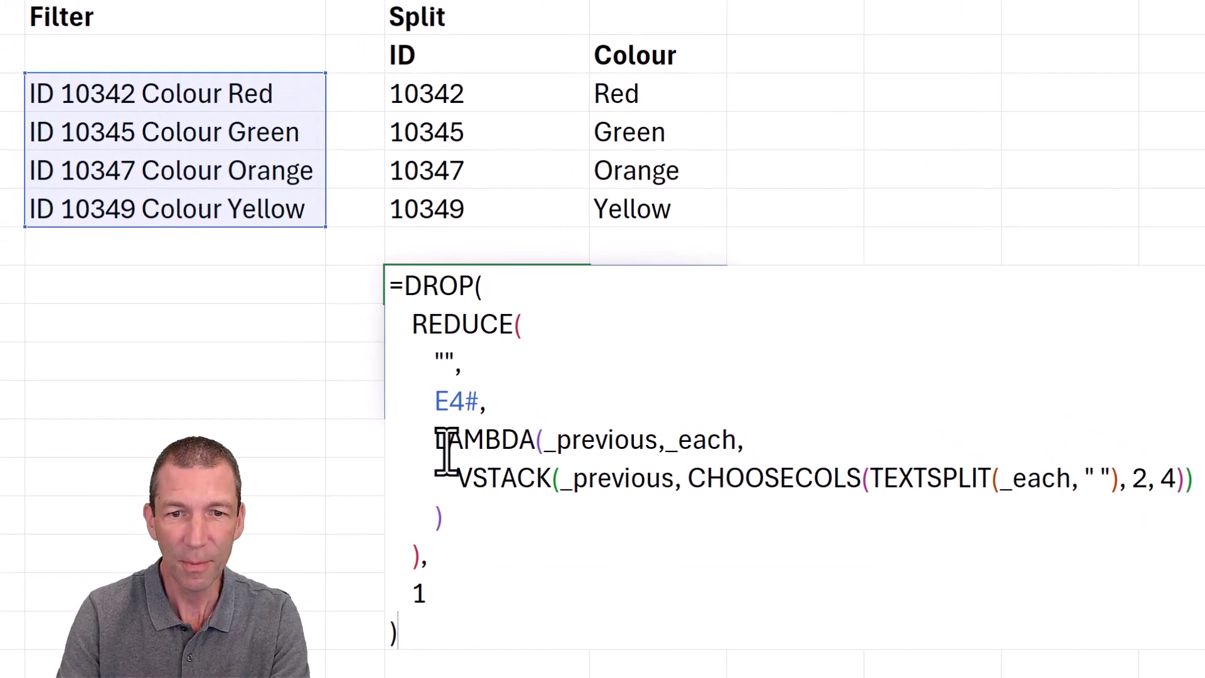
Inspect G9's empty-string start value, LAMBDA parameters and CHOOSECOLS(TEXTSPLIT(_each," "),2,4), leaving it unchanged.
left_click(436, 361)
double_click(438, 361)
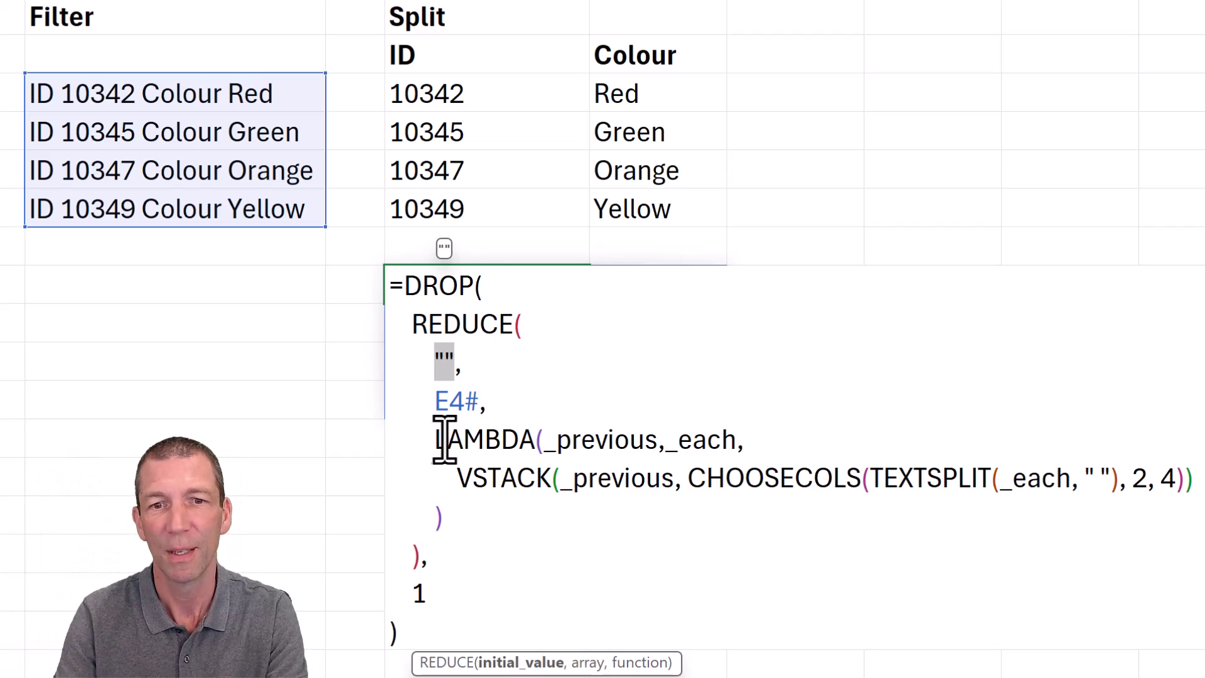
left_click_drag(426, 439, 750, 447)
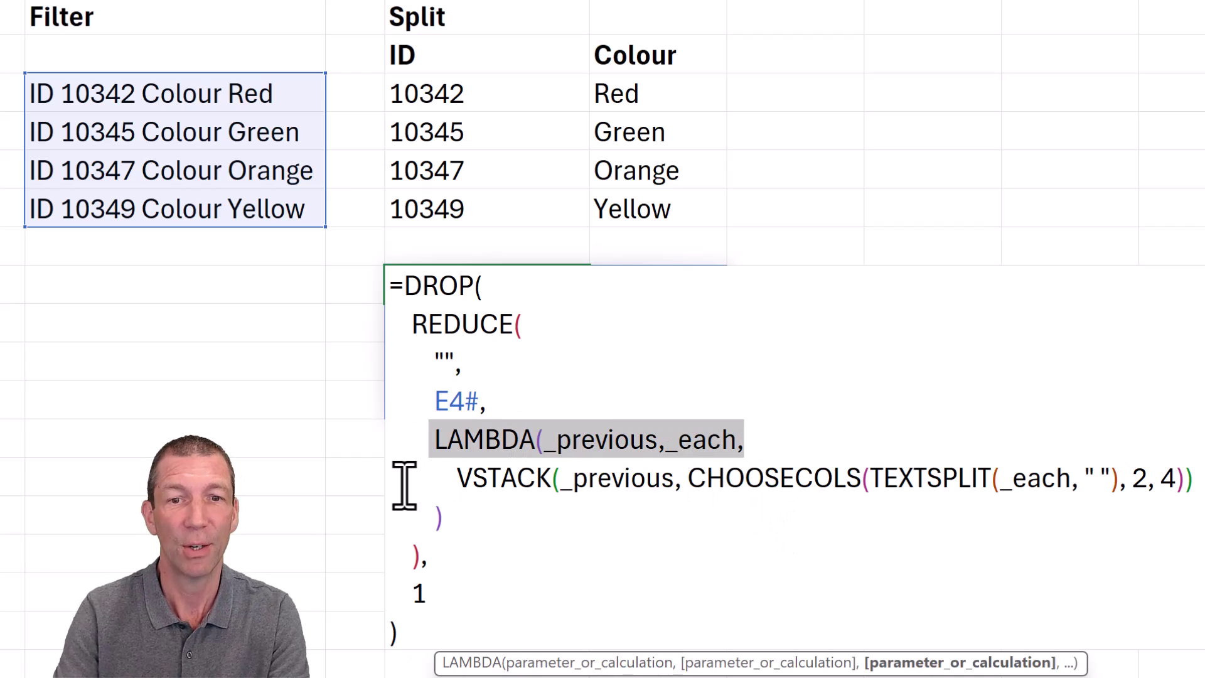
mouse_move(458, 477)
left_mouse_down()
mouse_move(670, 489)
mouse_move(961, 467)
mouse_move(1109, 477)
left_mouse_up()
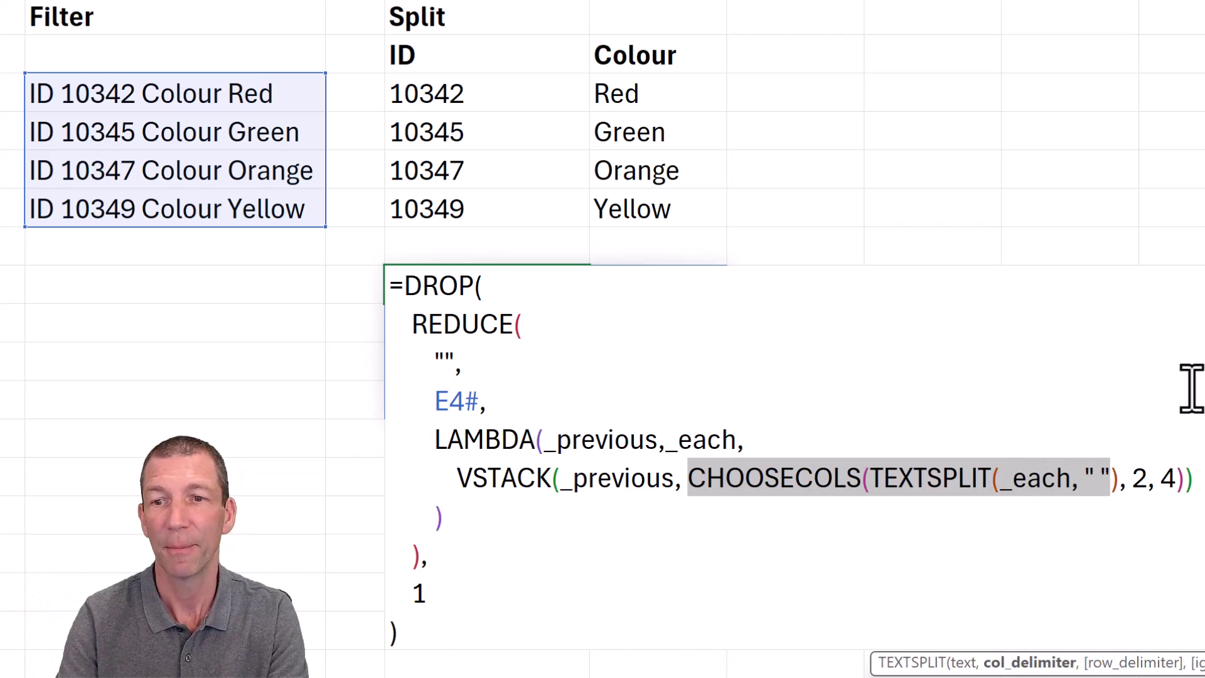
left_click(1132, 477)
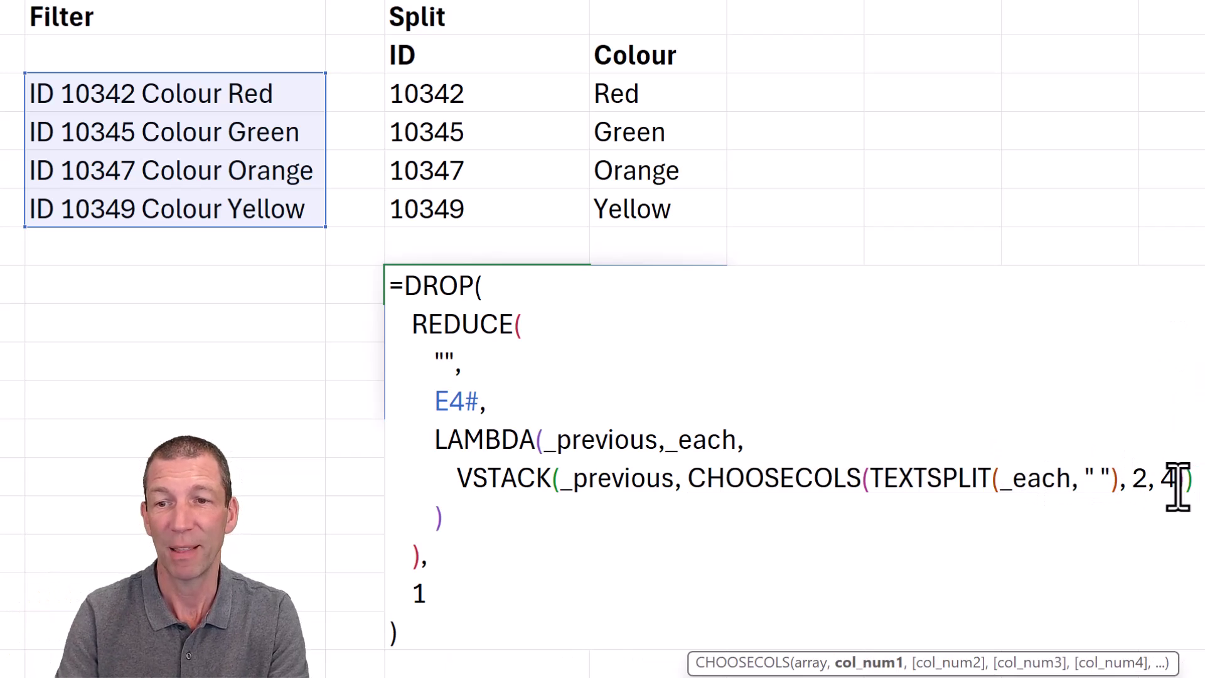
left_click(1161, 477)
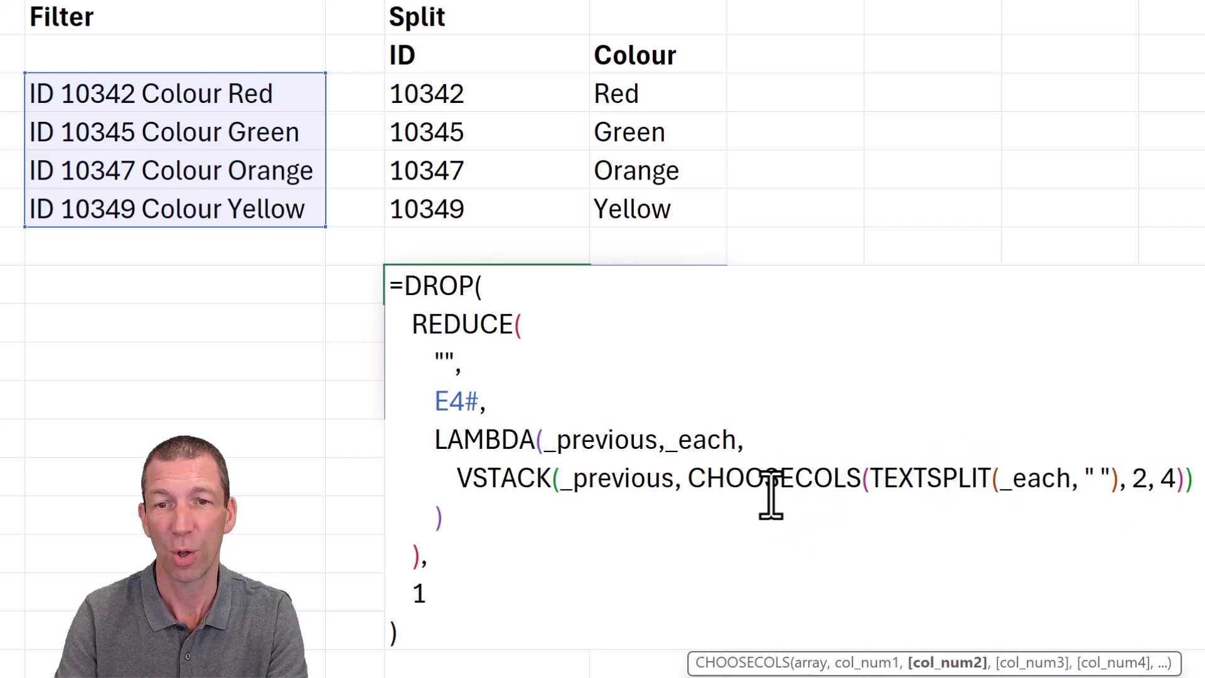
left_click_drag(682, 484, 1178, 479)
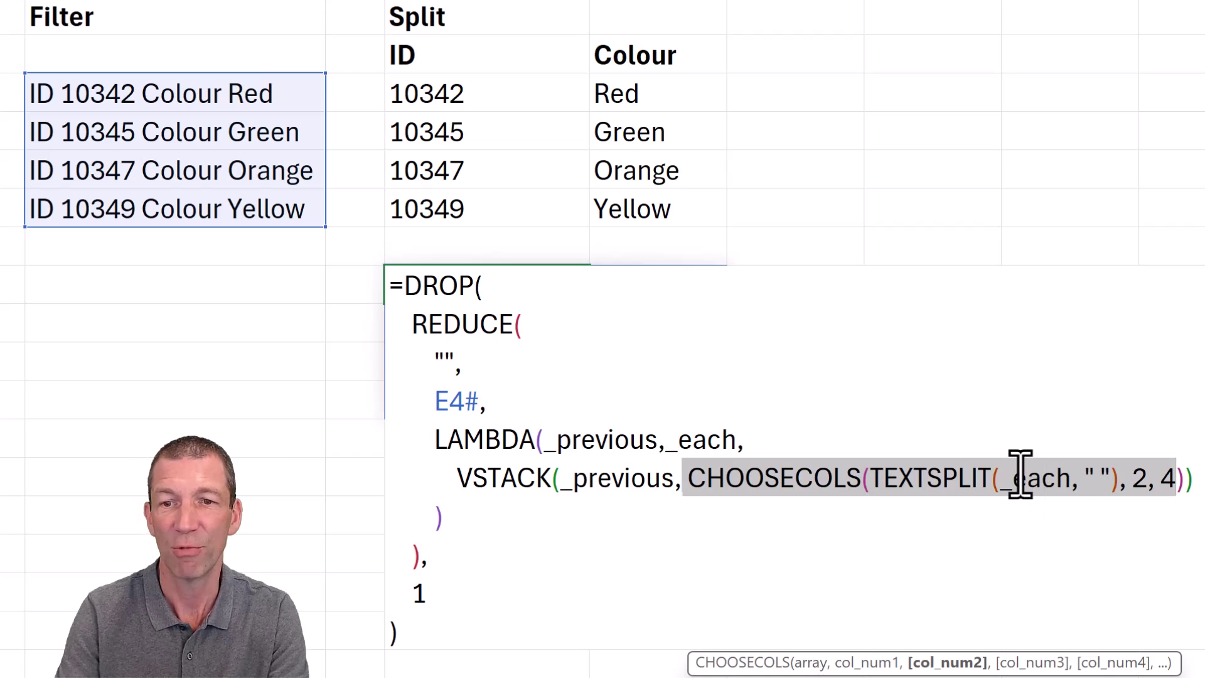
double_click(1020, 477)
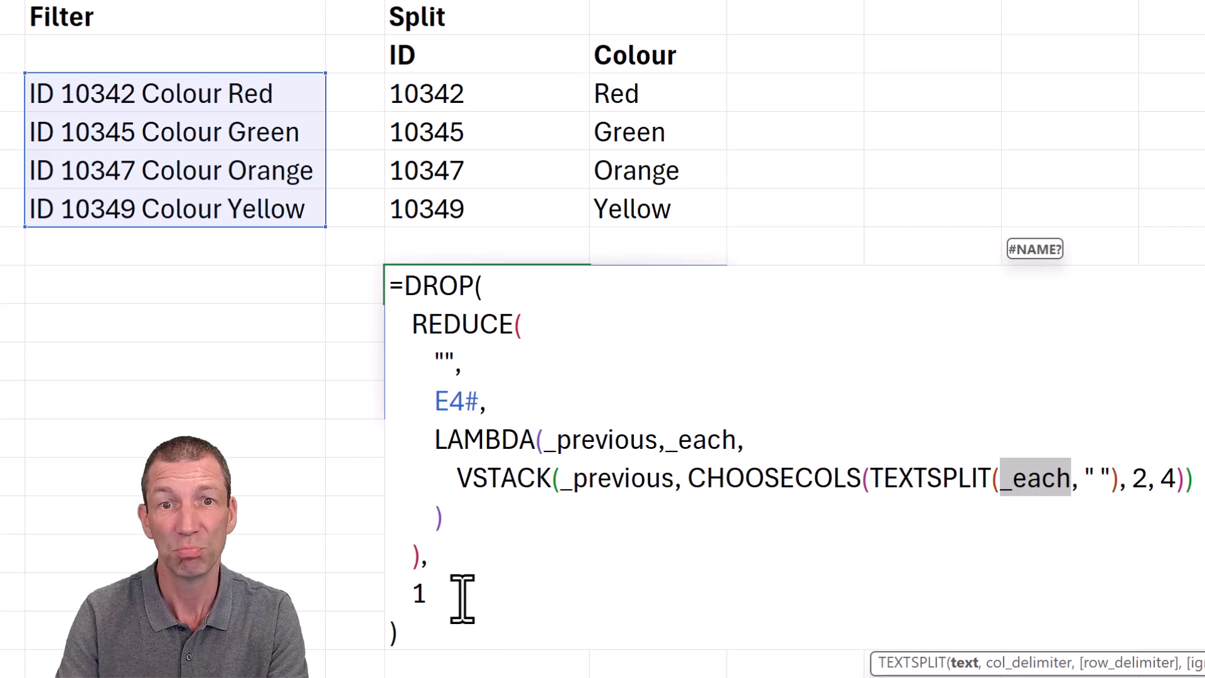
key("Escape")
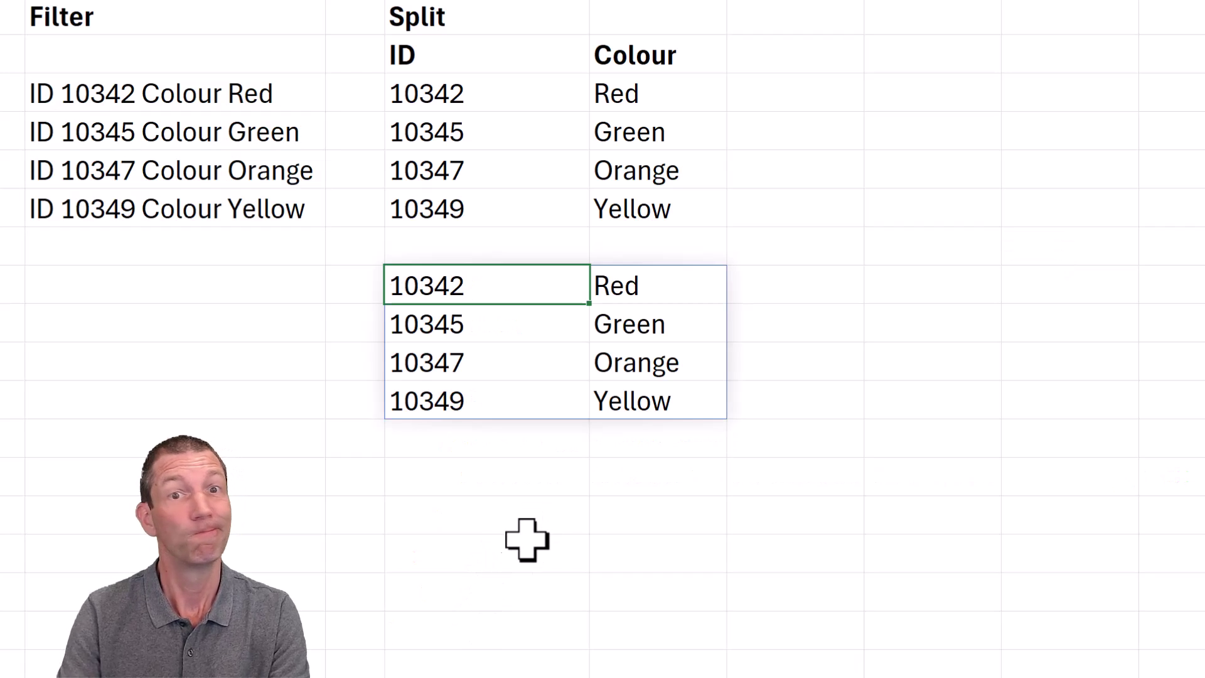